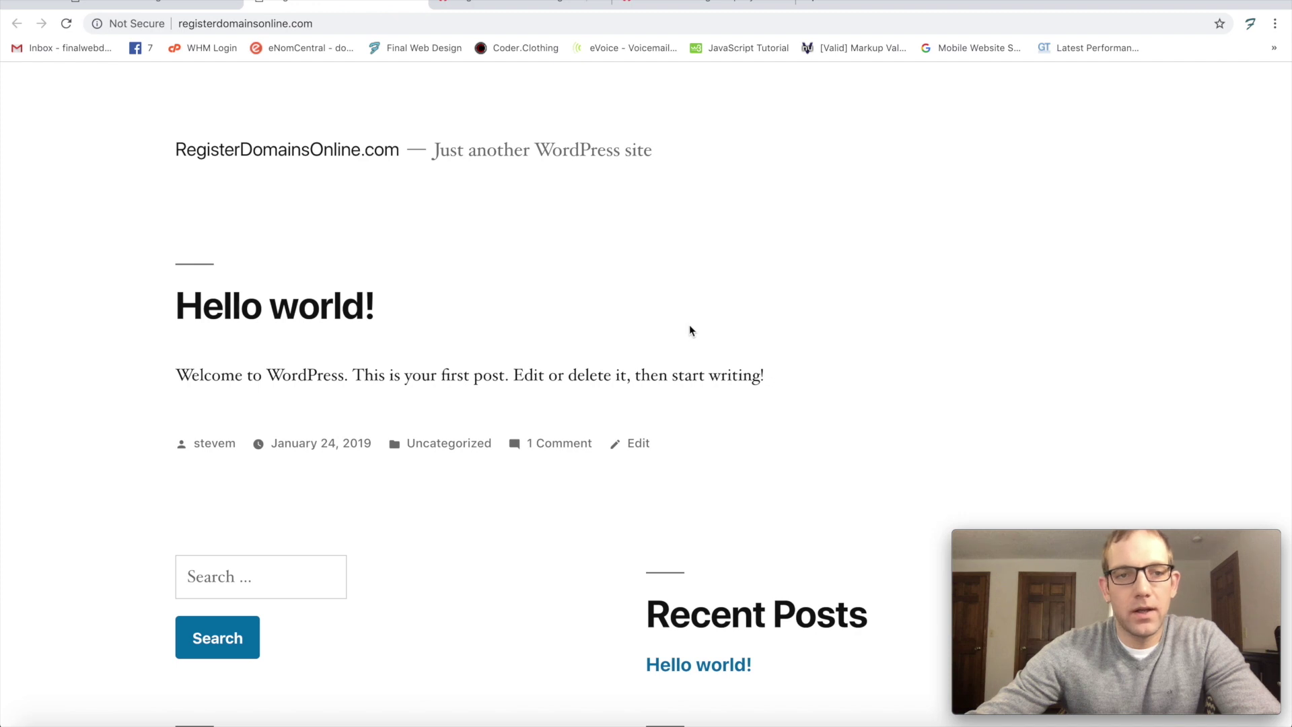
Step: Scroll through the Hello world! front page, then switch to the WordPress admin Dashboard tab
scroll(689, 331, down, 1)
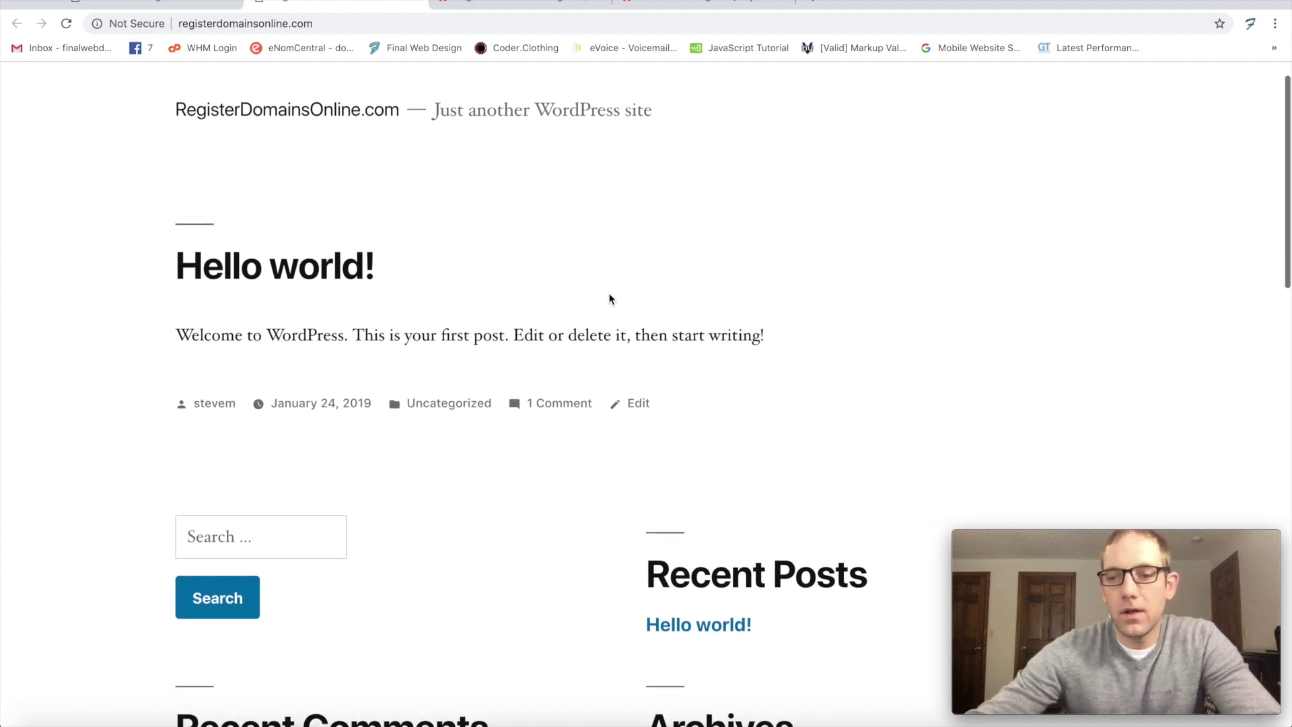
scroll(610, 299, up, 1)
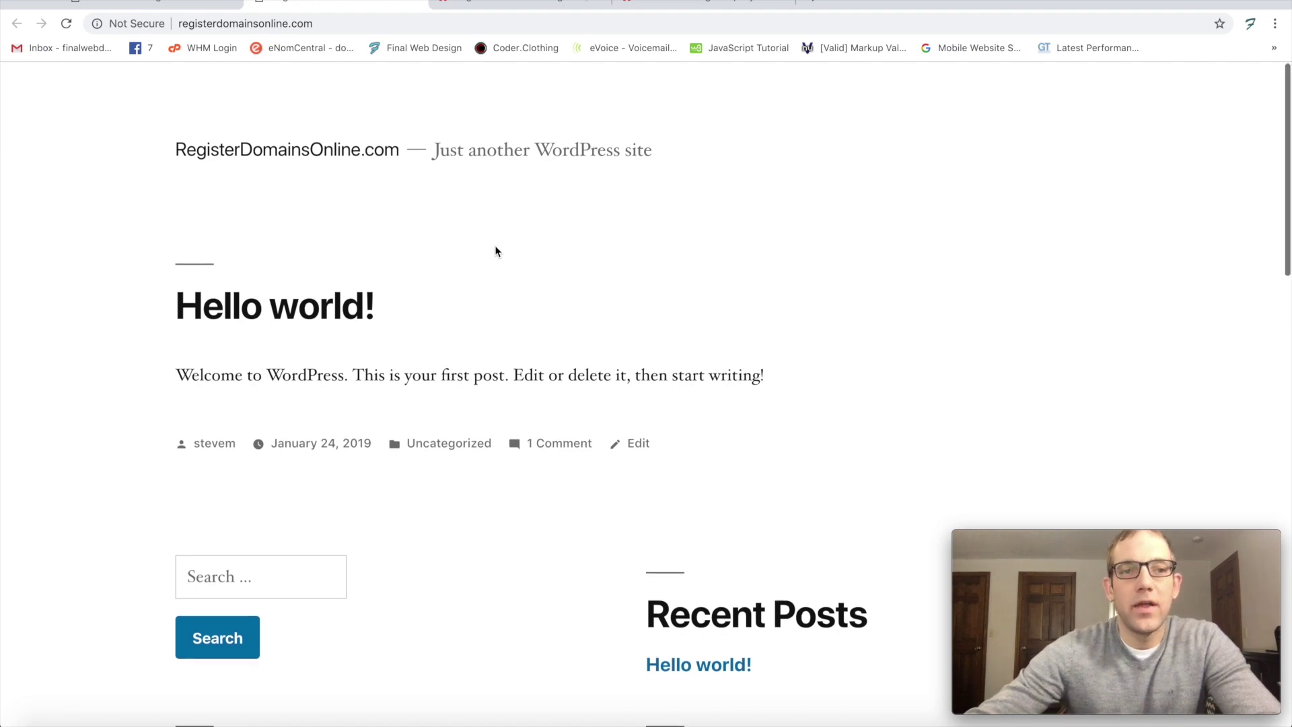
scroll(485, 256, down, 10)
scroll(487, 249, down, 6)
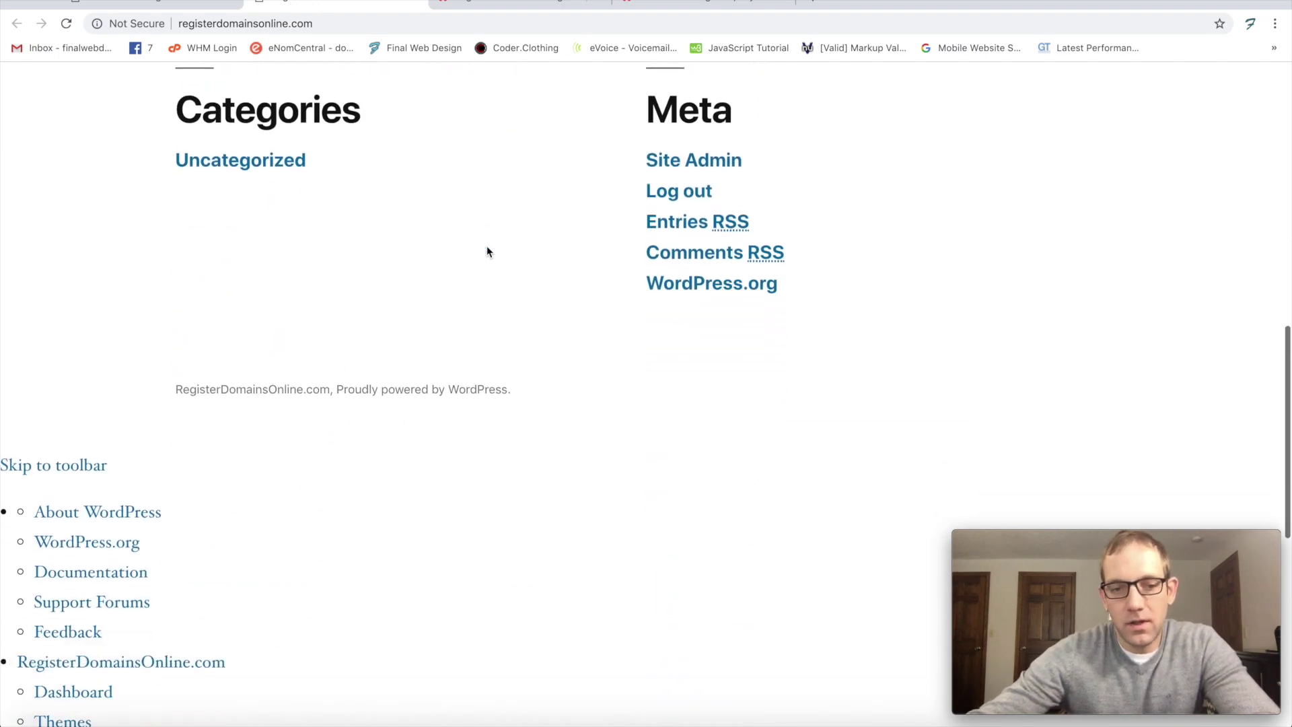
scroll(487, 249, up, 18)
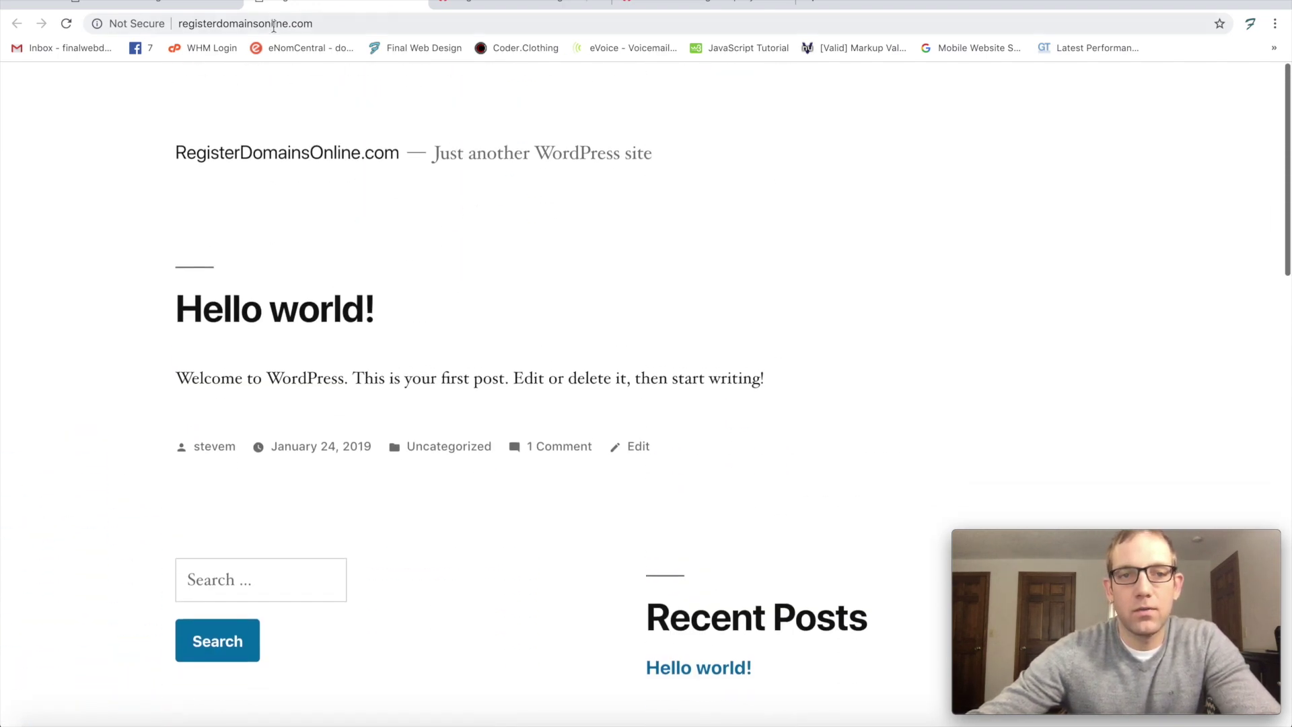
click(155, 3)
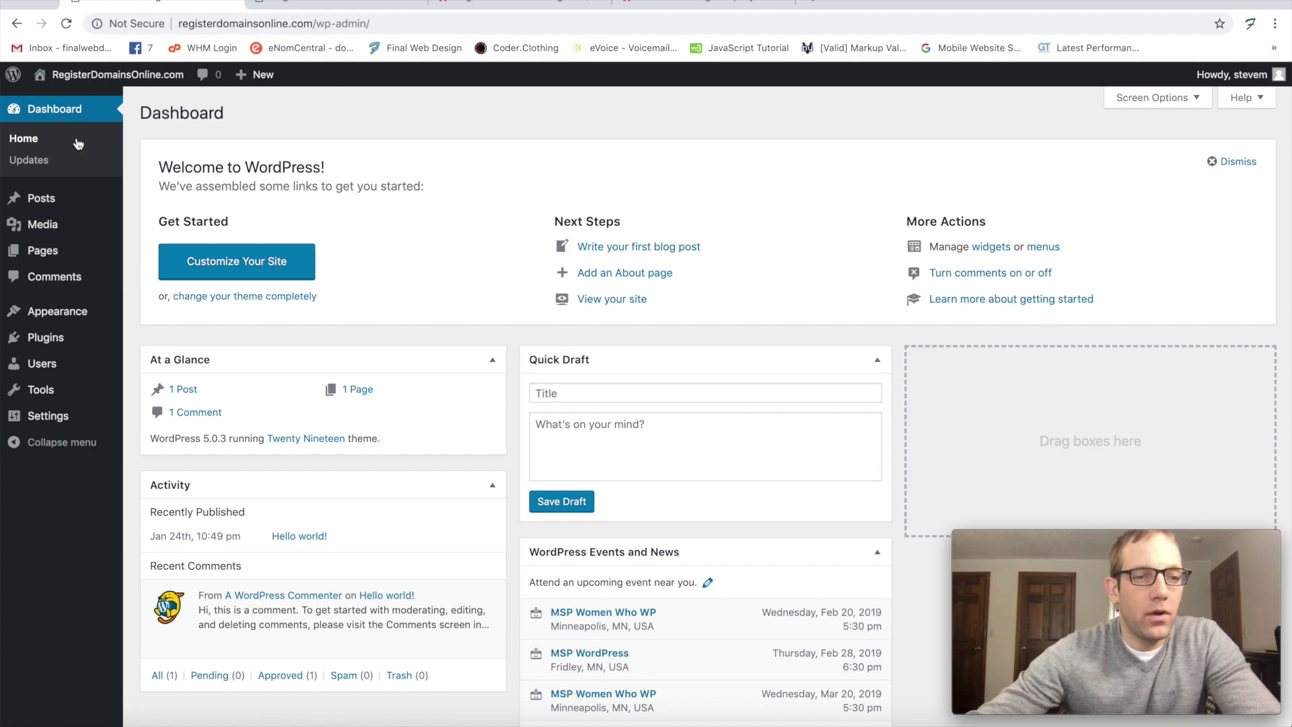
Step: Launch the Customizer for the active Twenty Nineteen theme from Appearance > Themes
mouse_move(70, 324)
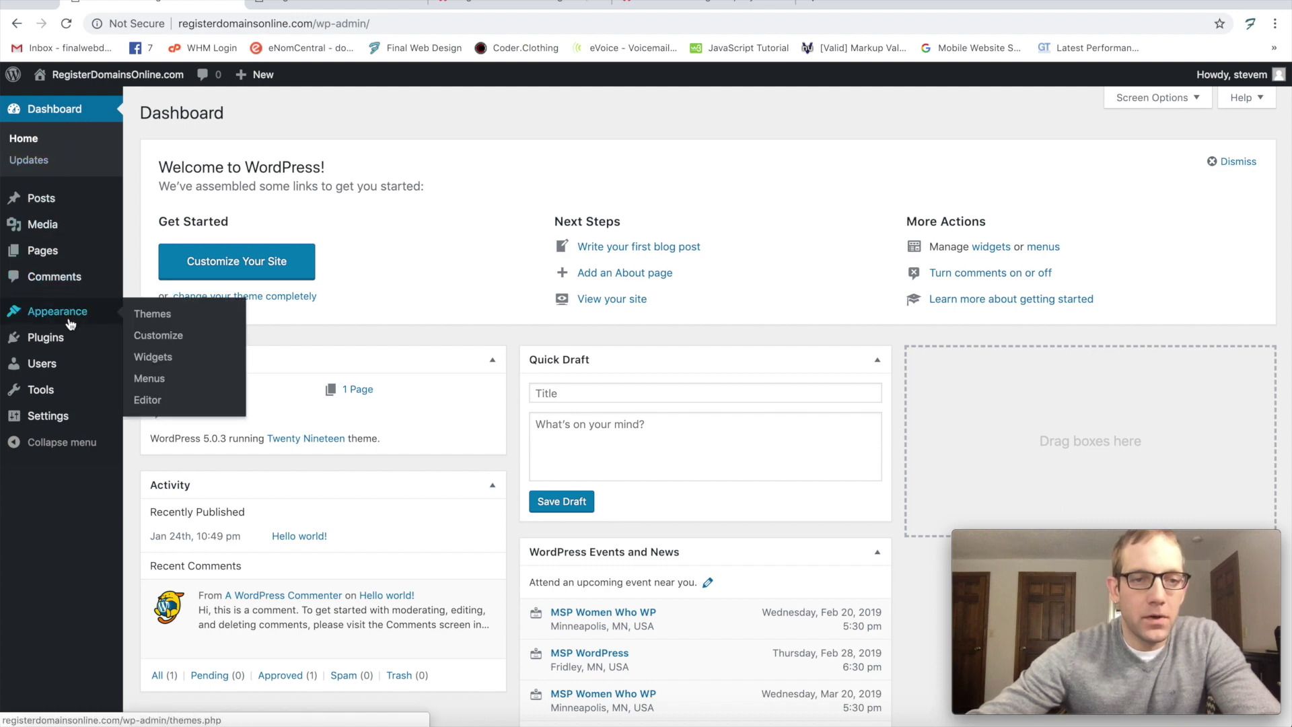
click(144, 315)
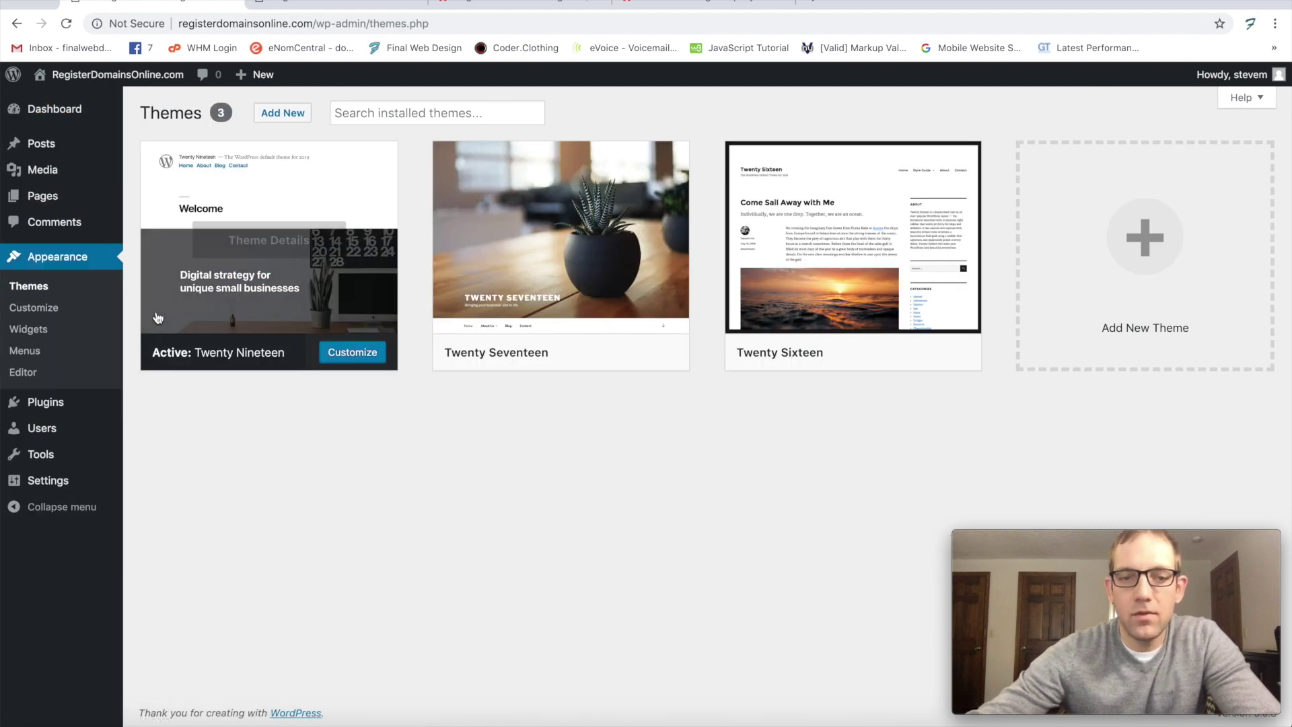
click(360, 358)
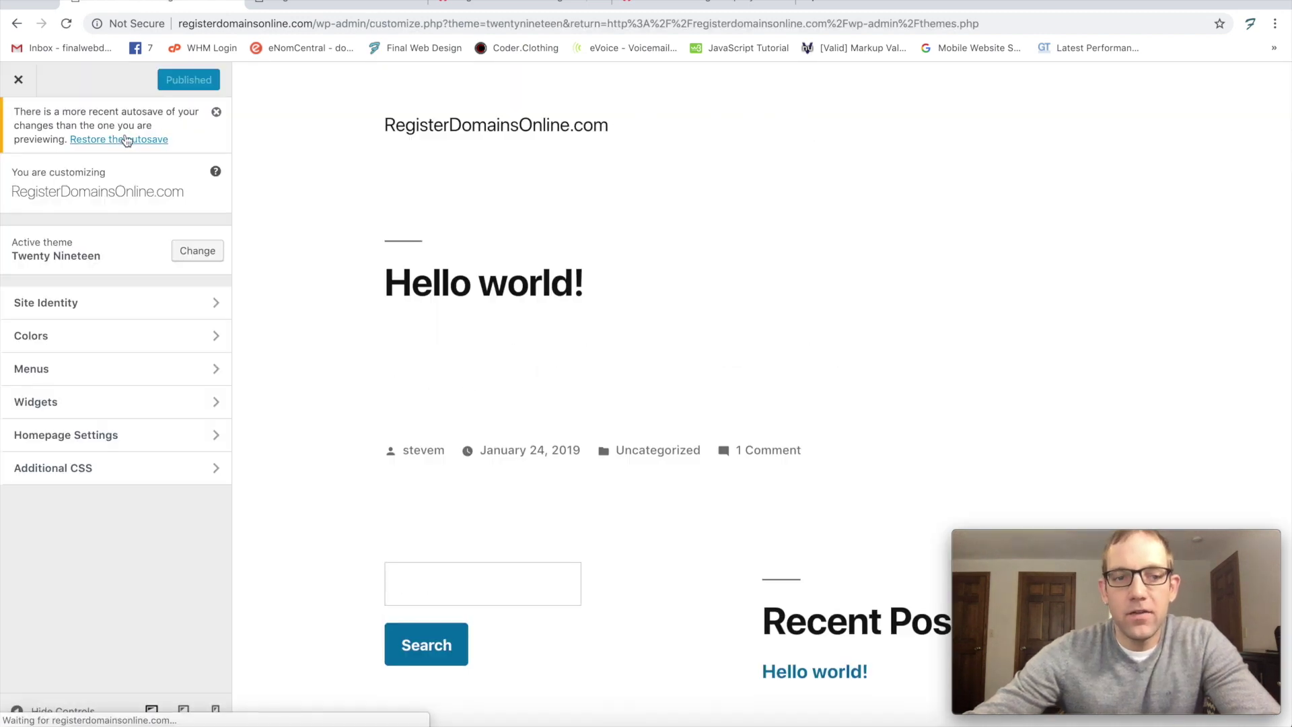
scroll(324, 161, down, 5)
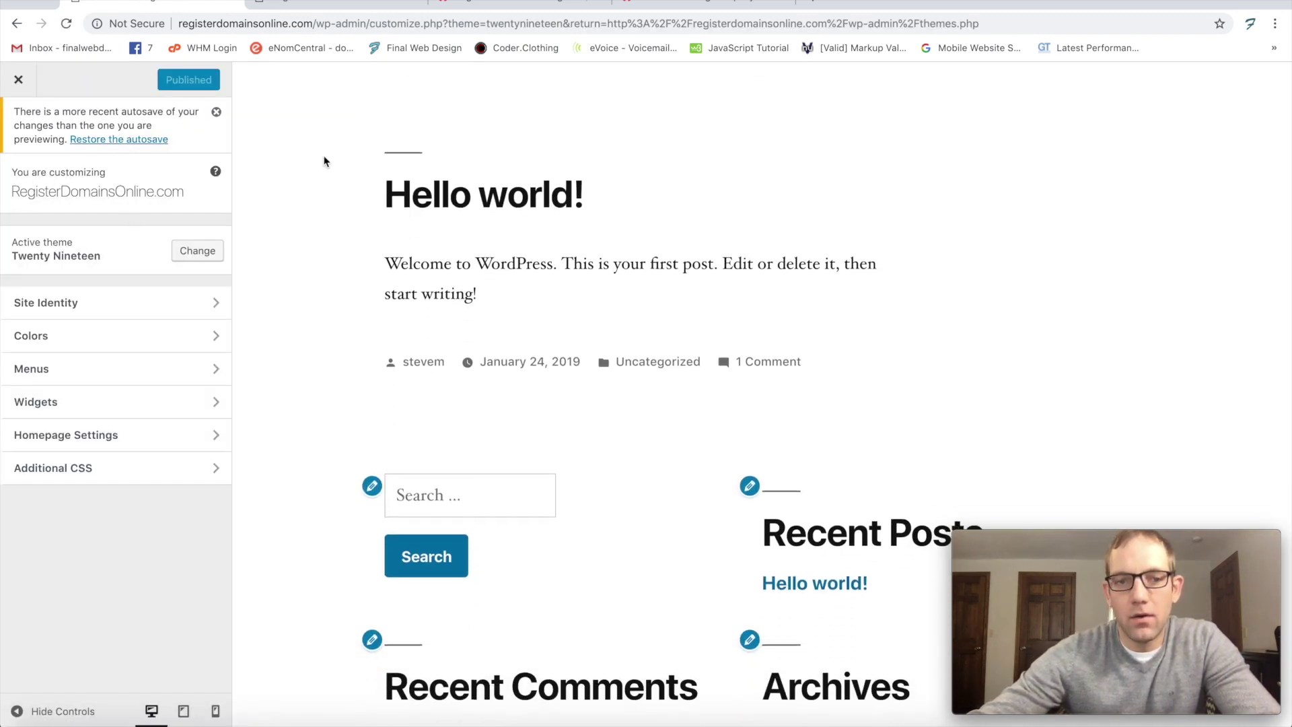
scroll(320, 161, down, 4)
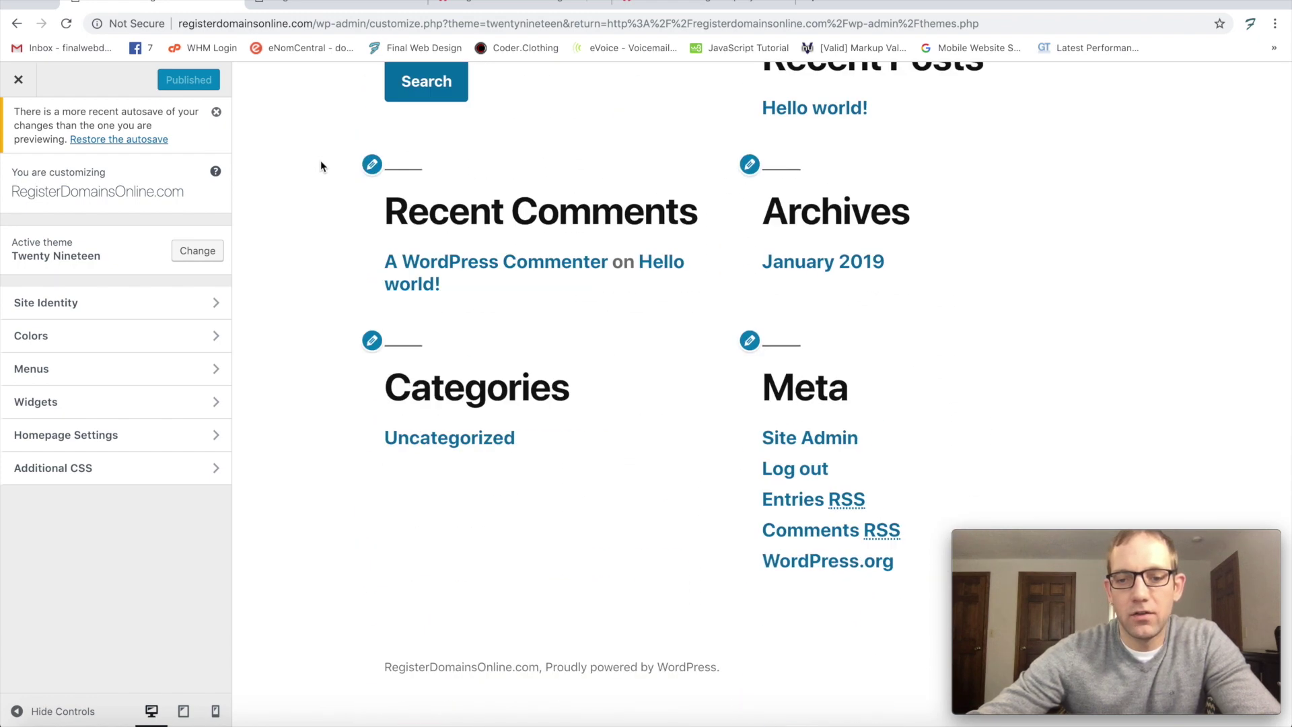
scroll(320, 162, up, 8)
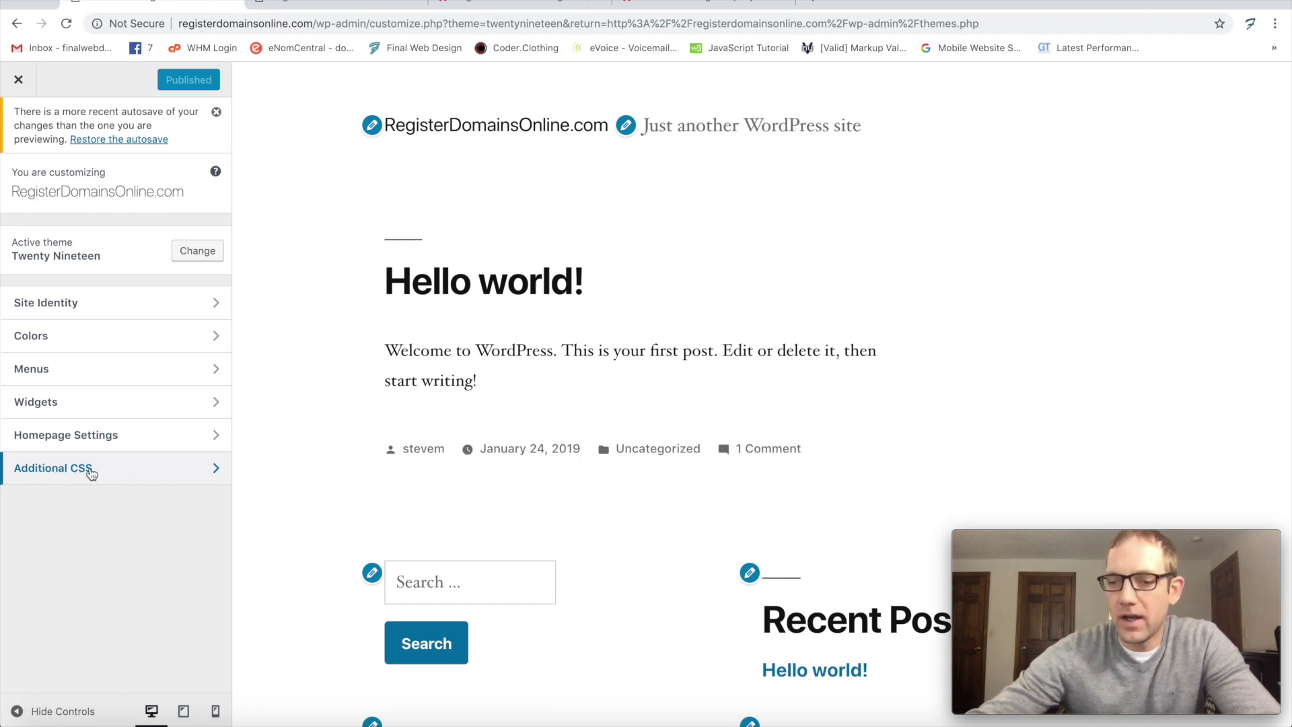
Step: Open Site Identity and compare its title and tagline with the Miami Marketing example site
click(94, 306)
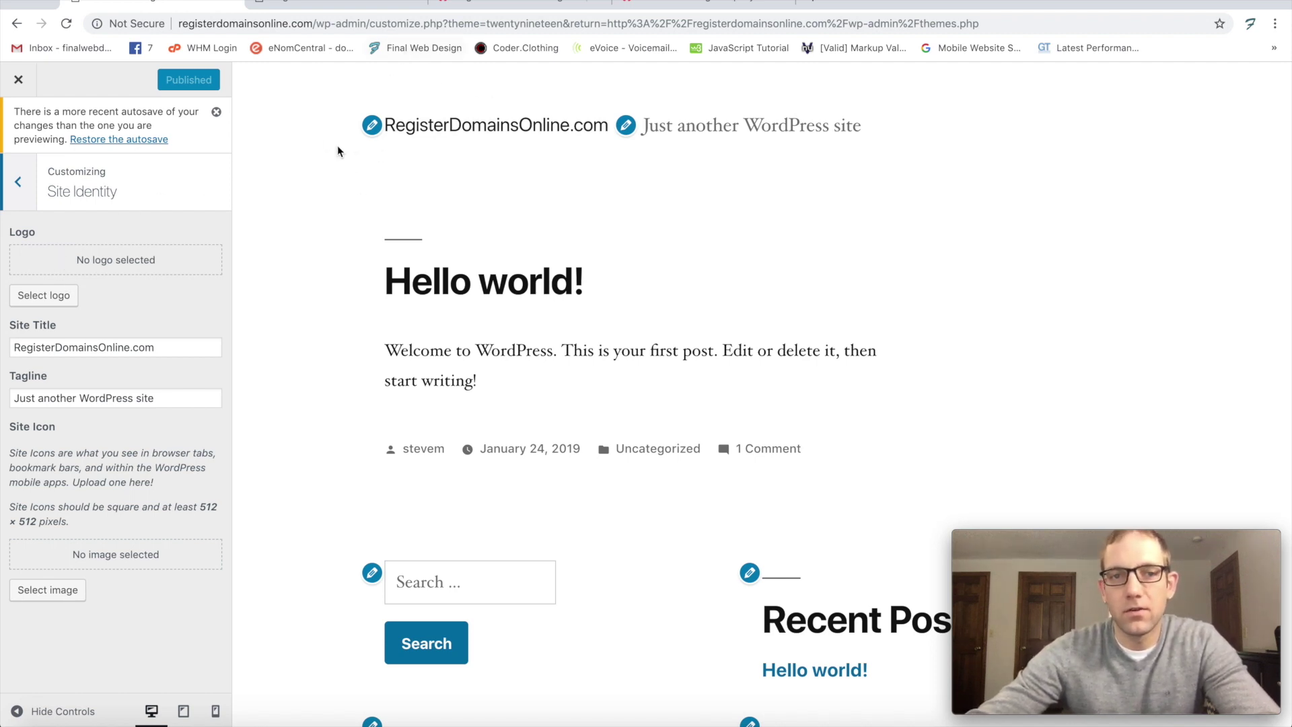
click(660, 3)
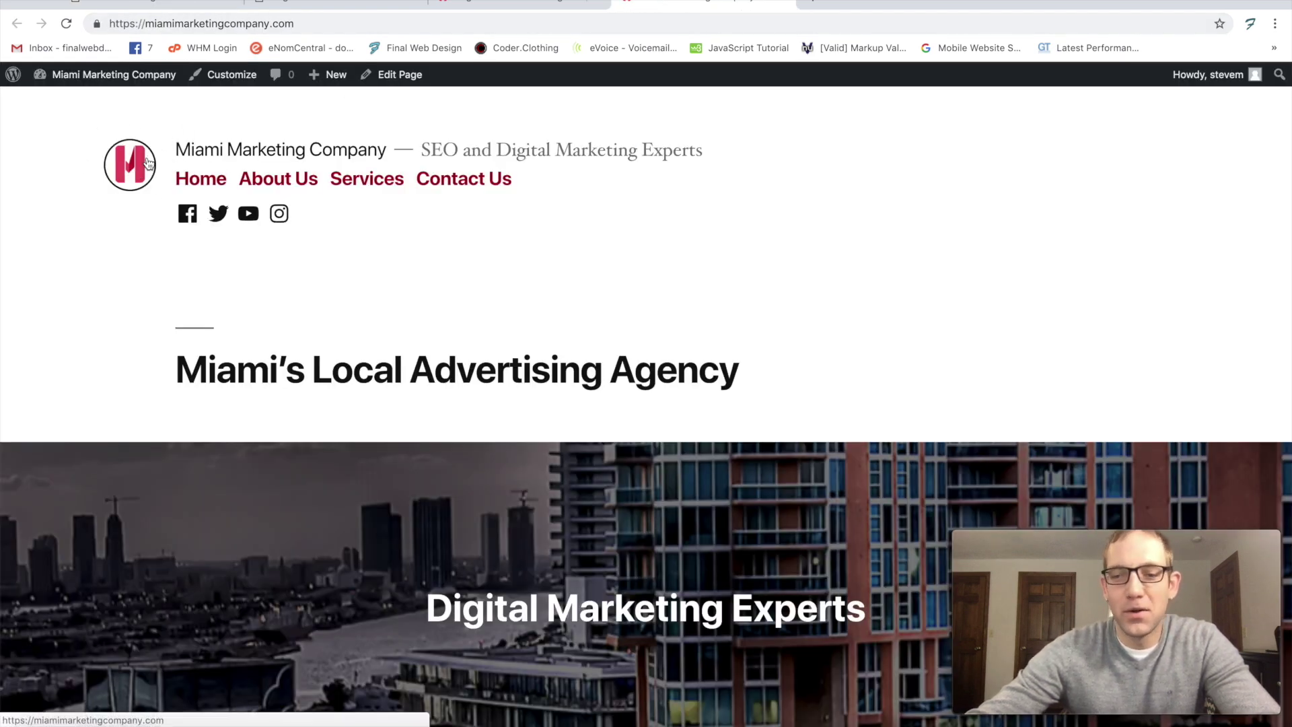
click(328, 4)
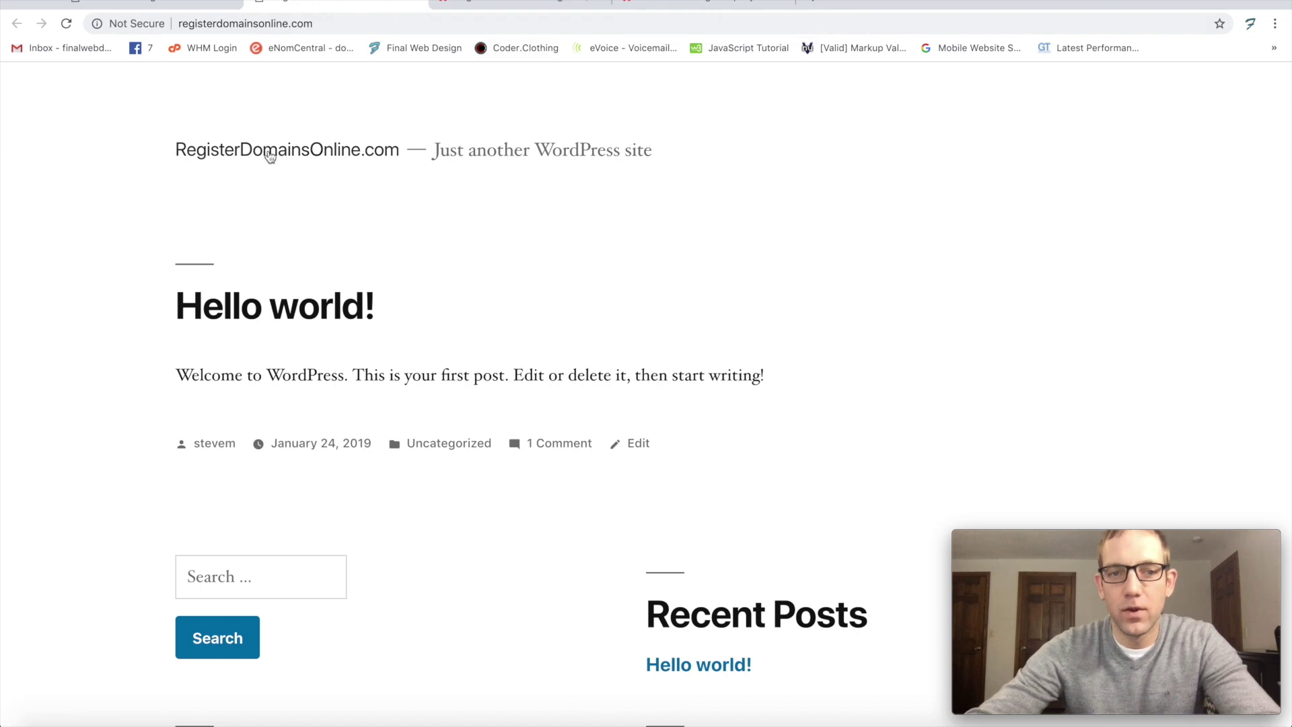
drag(173, 154, 400, 149)
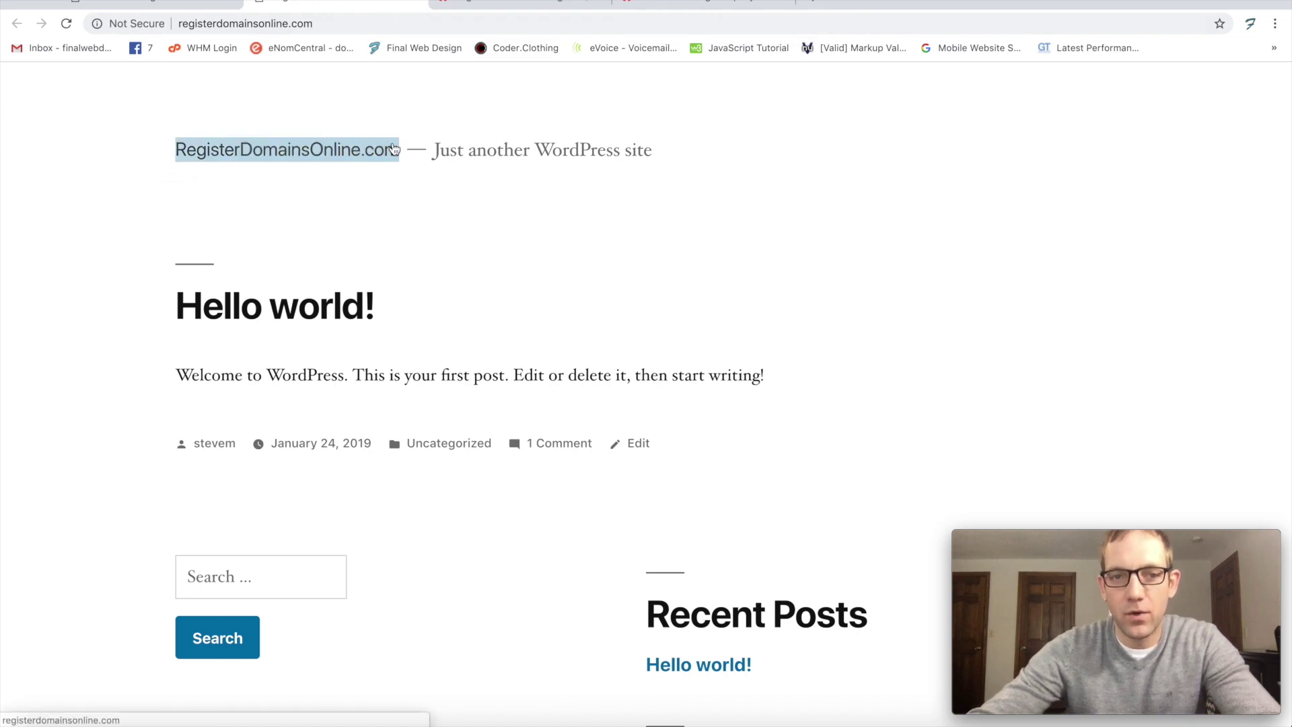
click(232, 9)
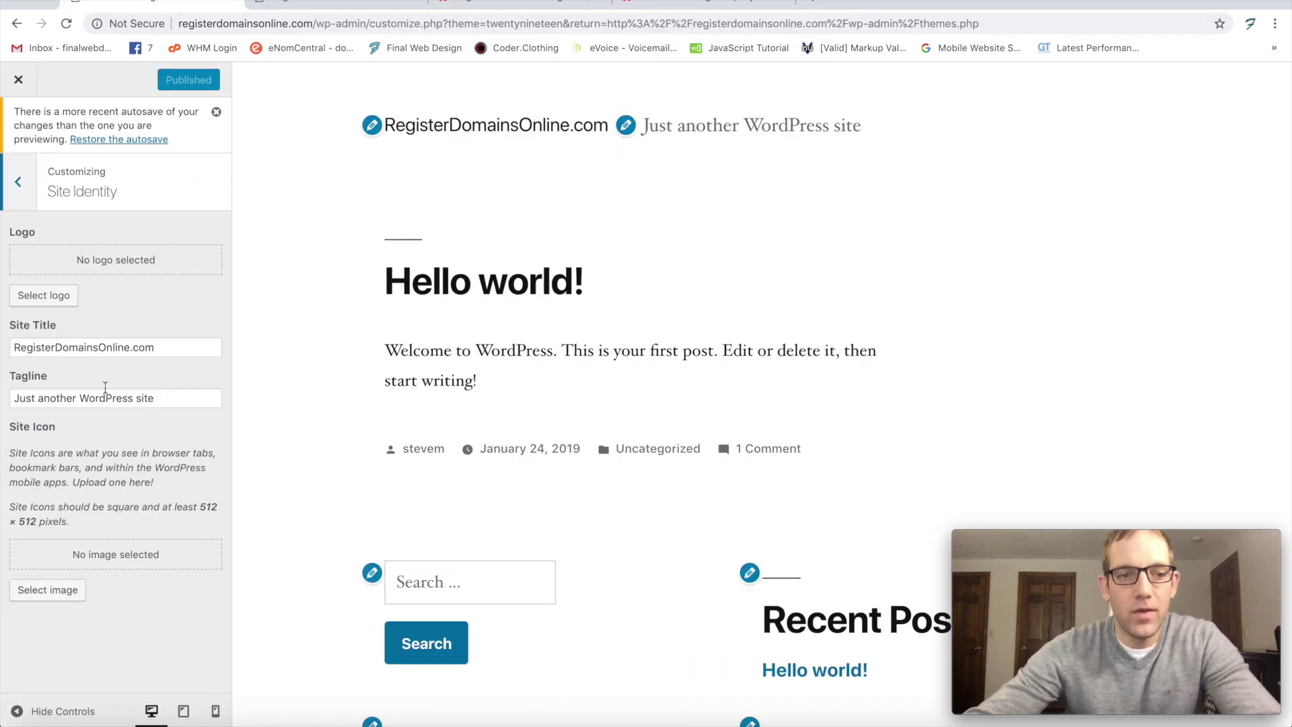
Step: Replace the tagline with 'The Best Place To Register Domains' and publish it
triple_click(65, 344)
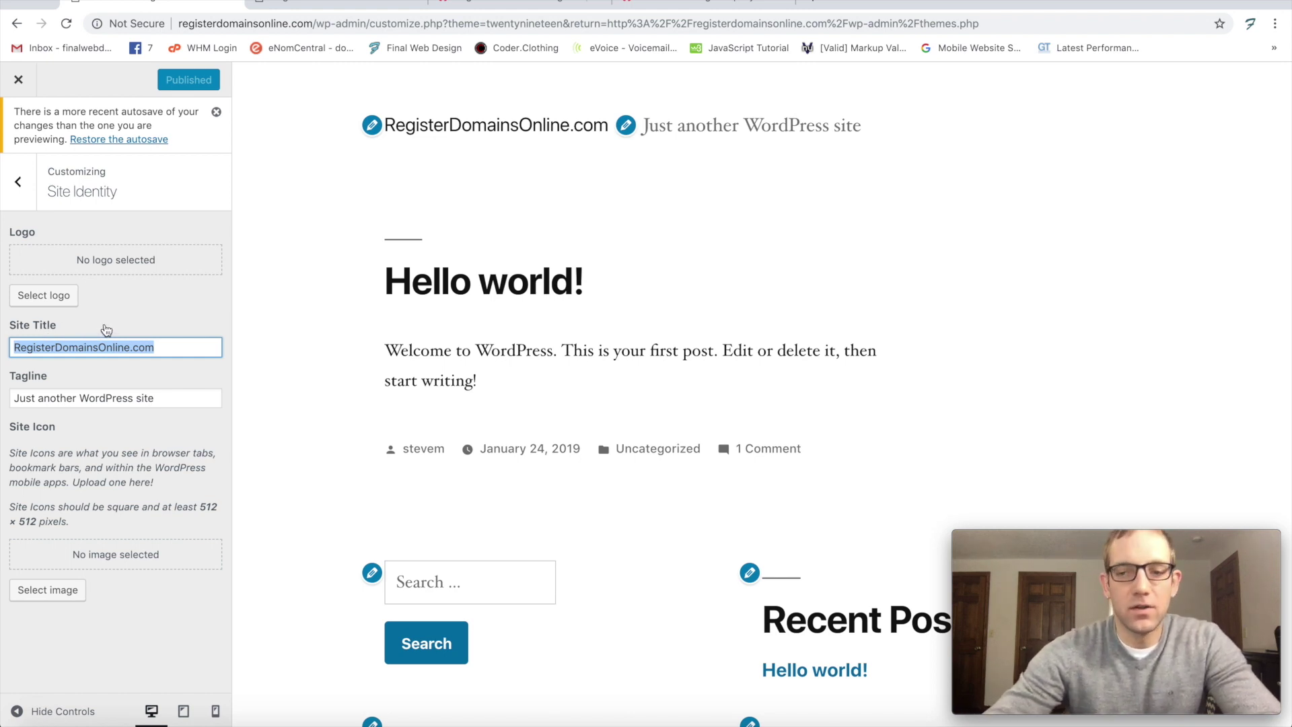
triple_click(94, 397)
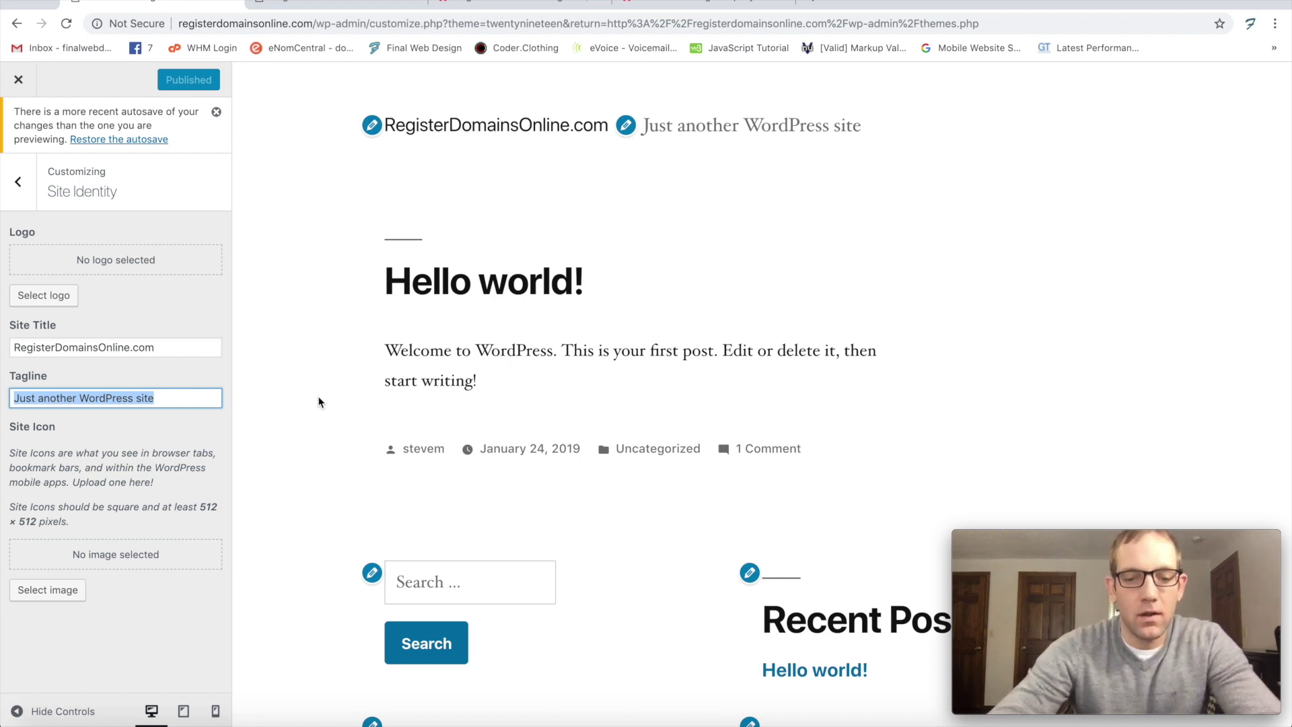
text(Th eb)
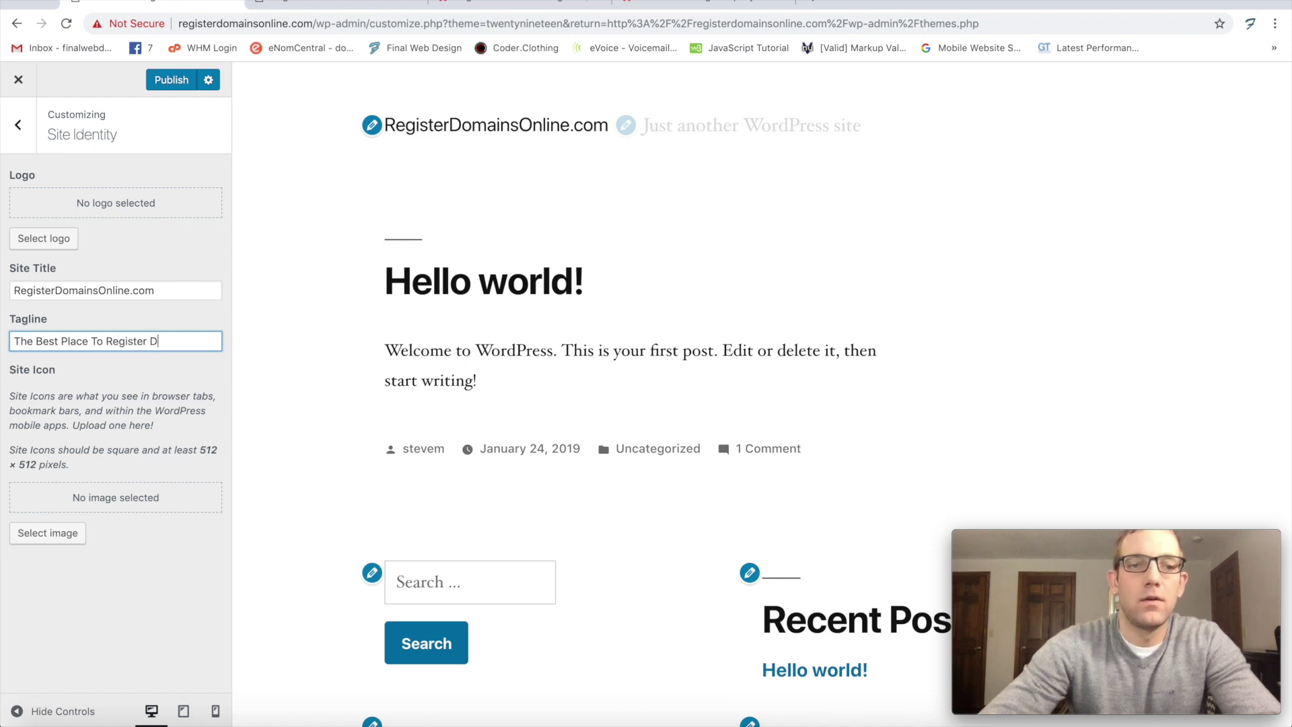
click(727, 267)
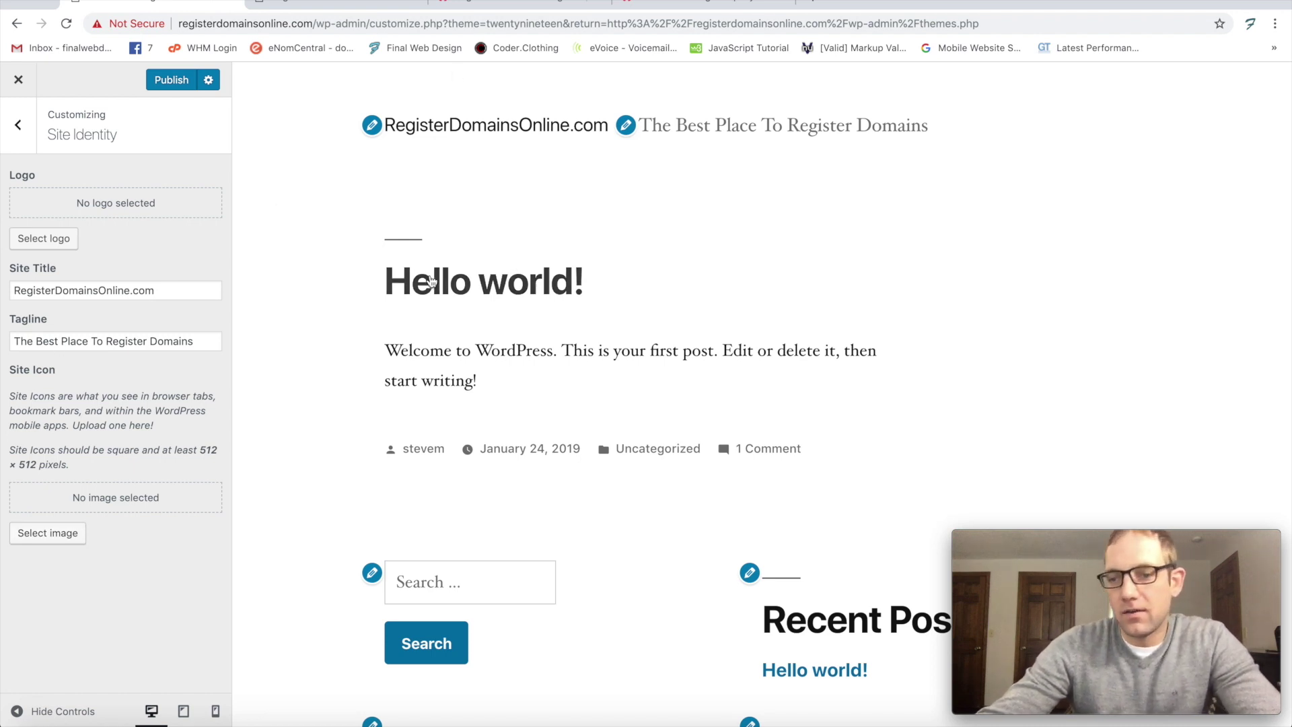
click(164, 82)
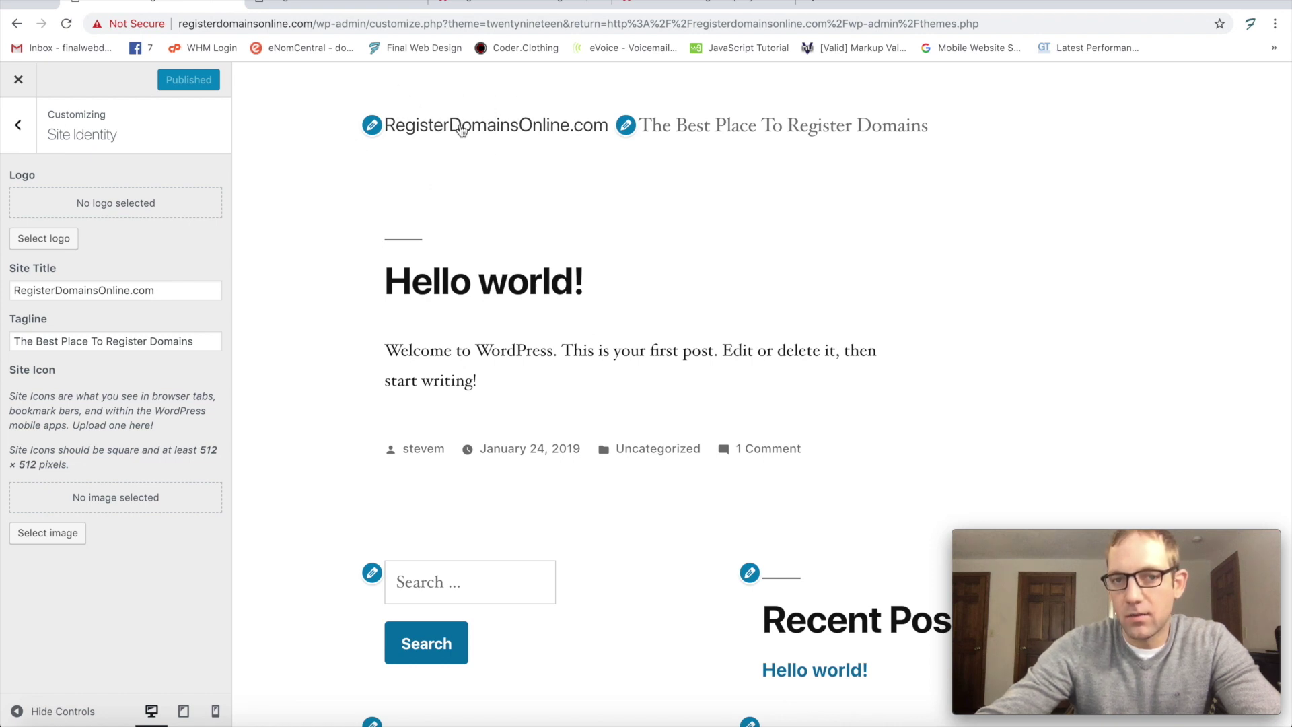
click(18, 128)
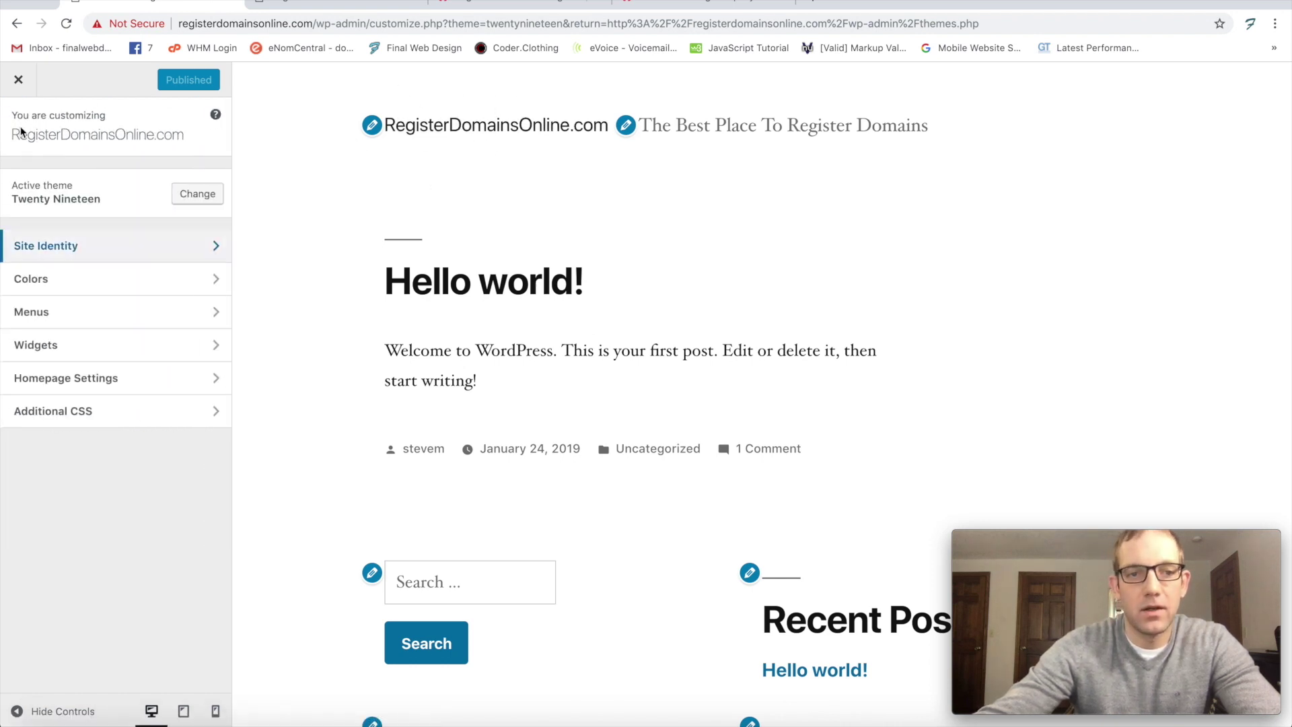
Step: Set a custom red primary colour under Colors and publish it
click(88, 287)
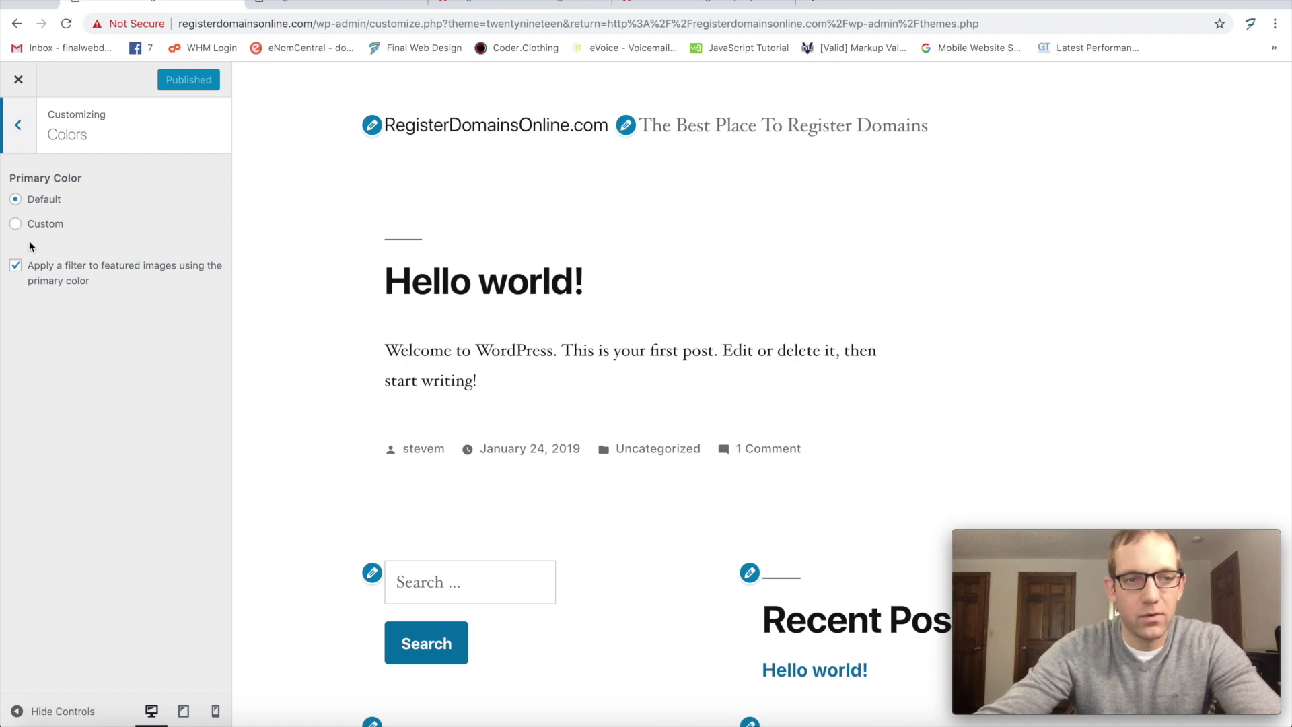
click(30, 224)
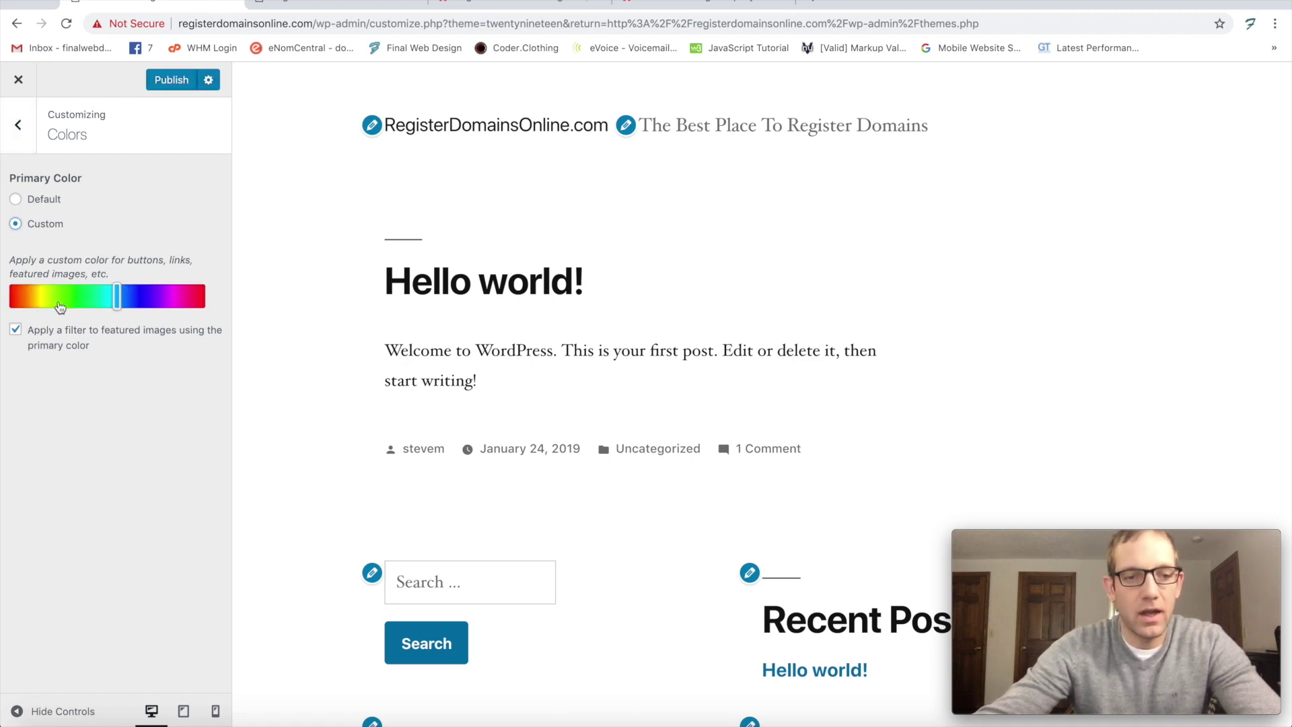
drag(59, 306, 198, 300)
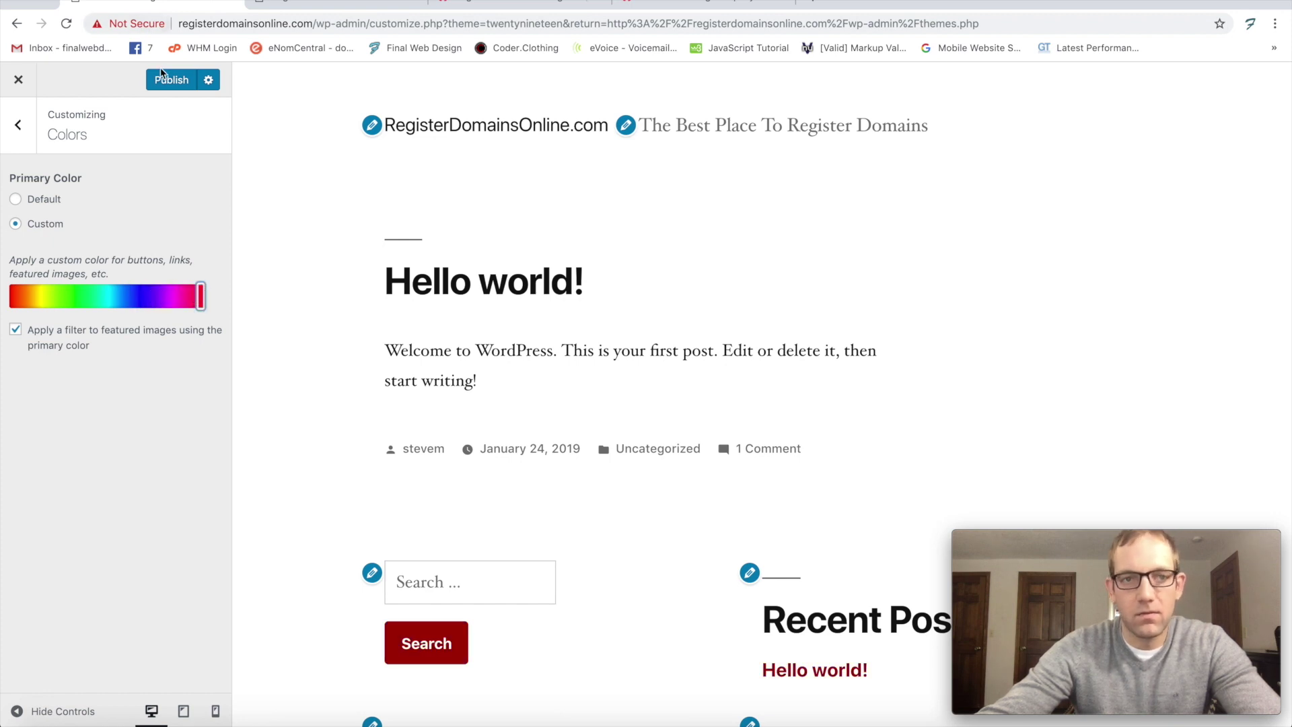
click(170, 82)
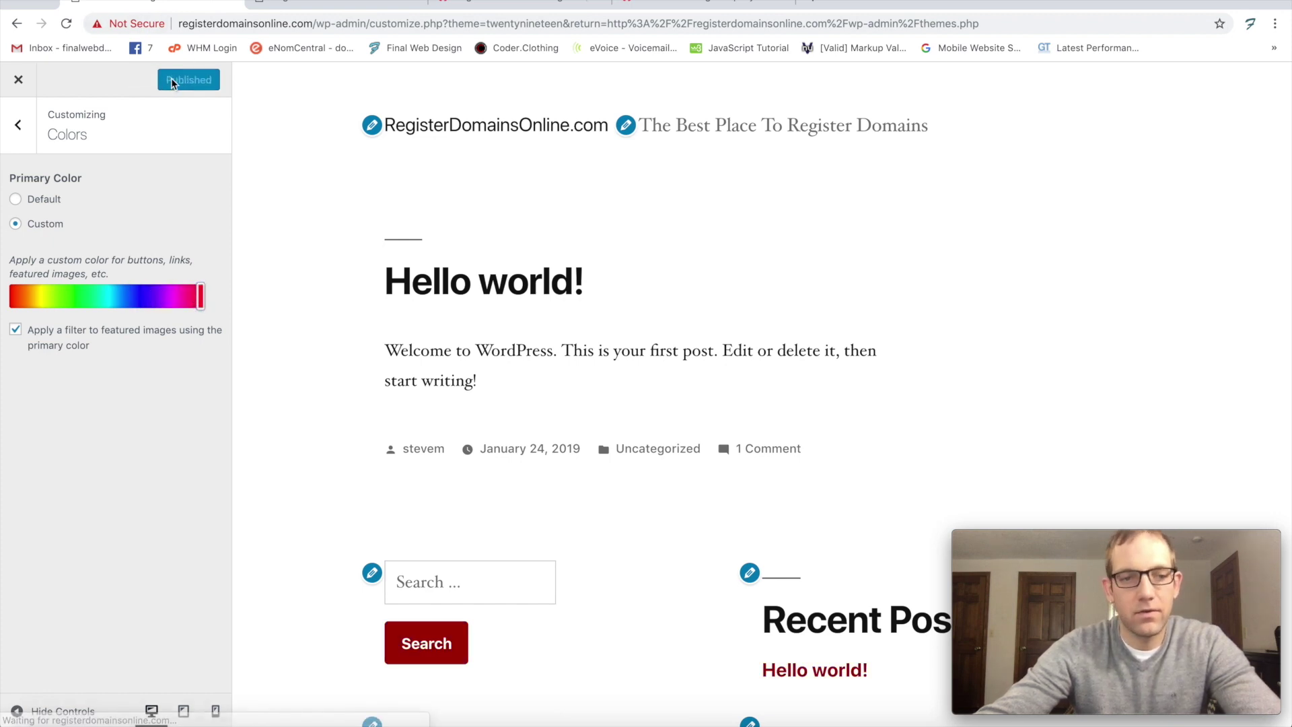
click(18, 134)
Step: Create a Main Menu in the Primary location with Home and Sample Page, and publish it
click(68, 320)
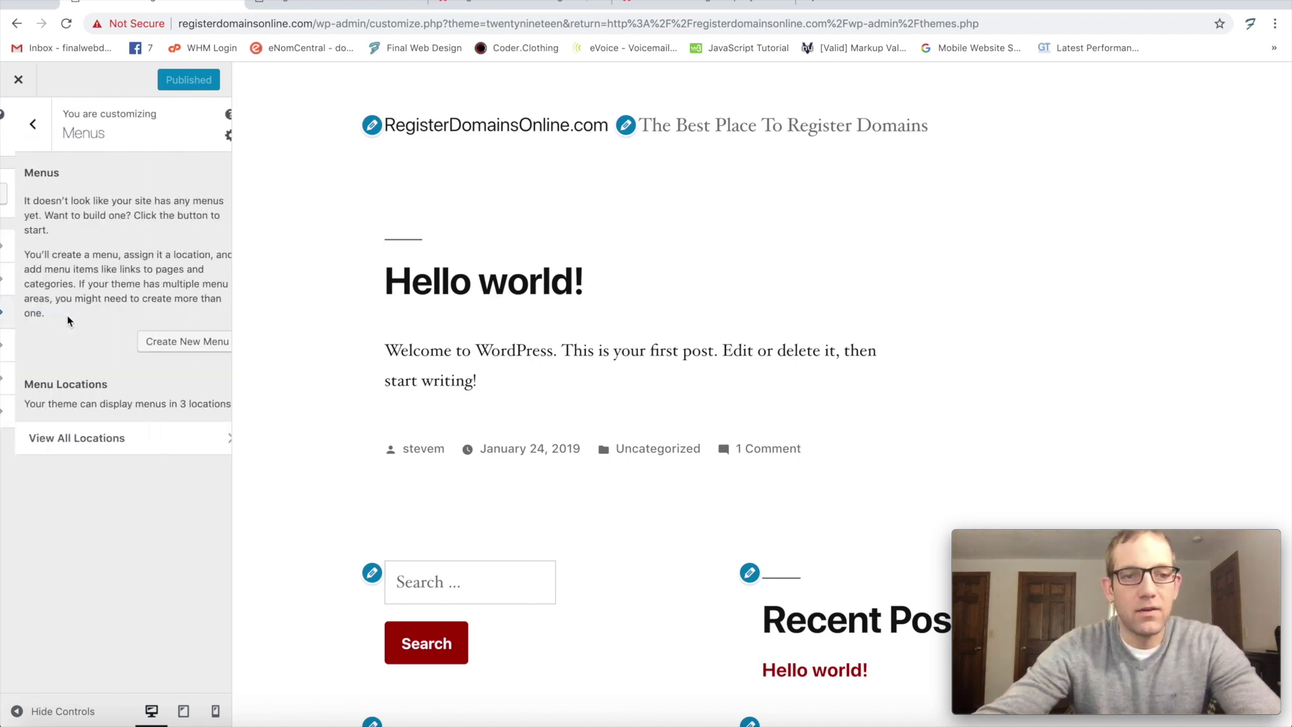
click(160, 343)
click(70, 200)
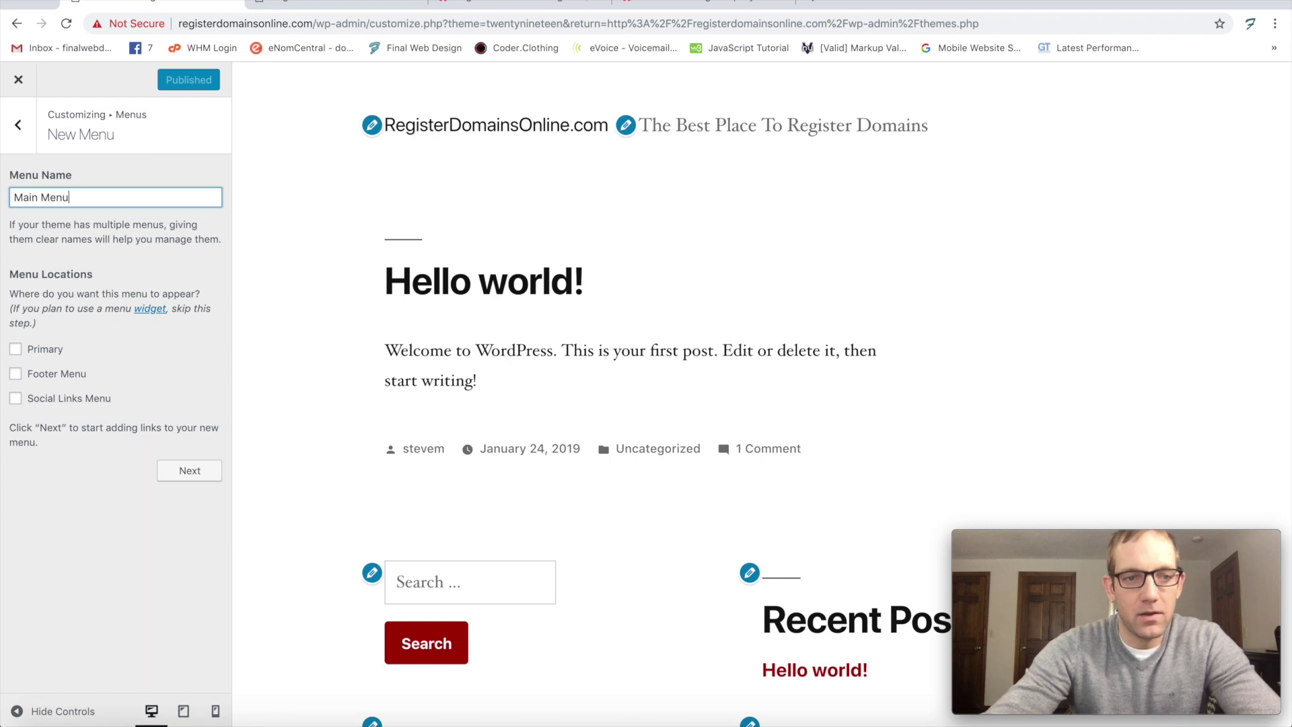
click(16, 349)
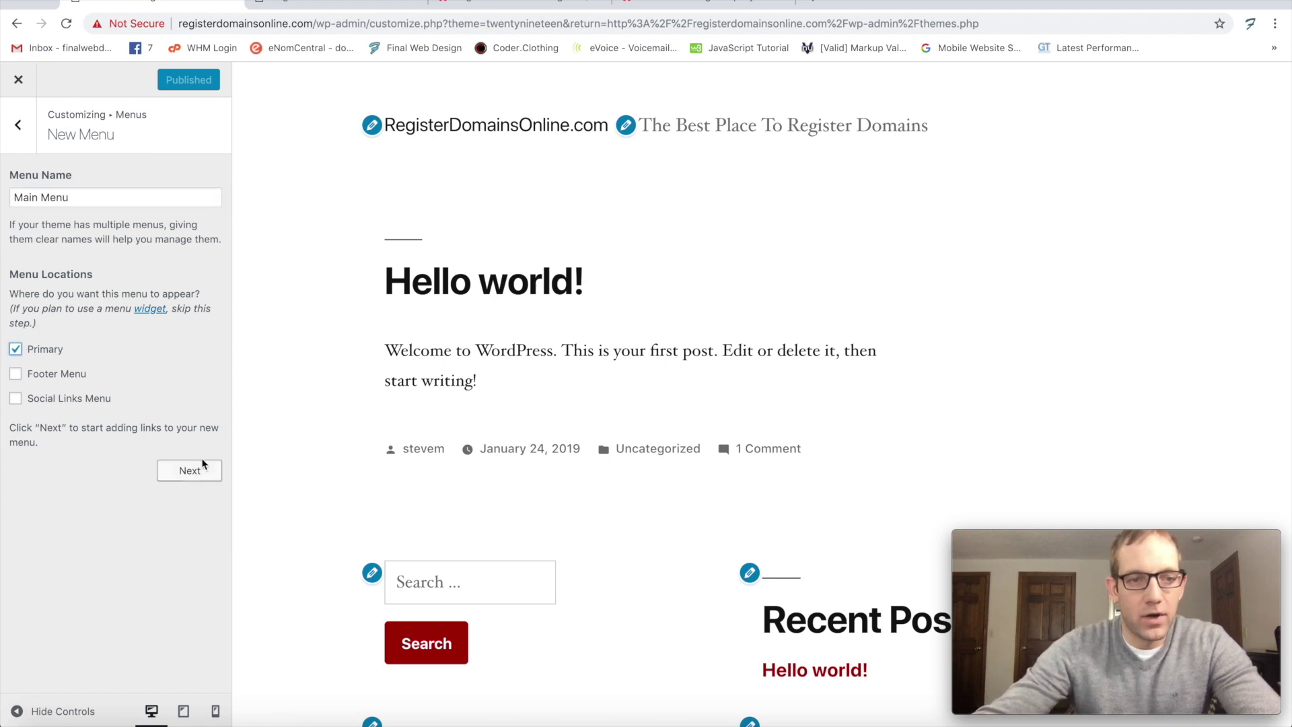
click(184, 475)
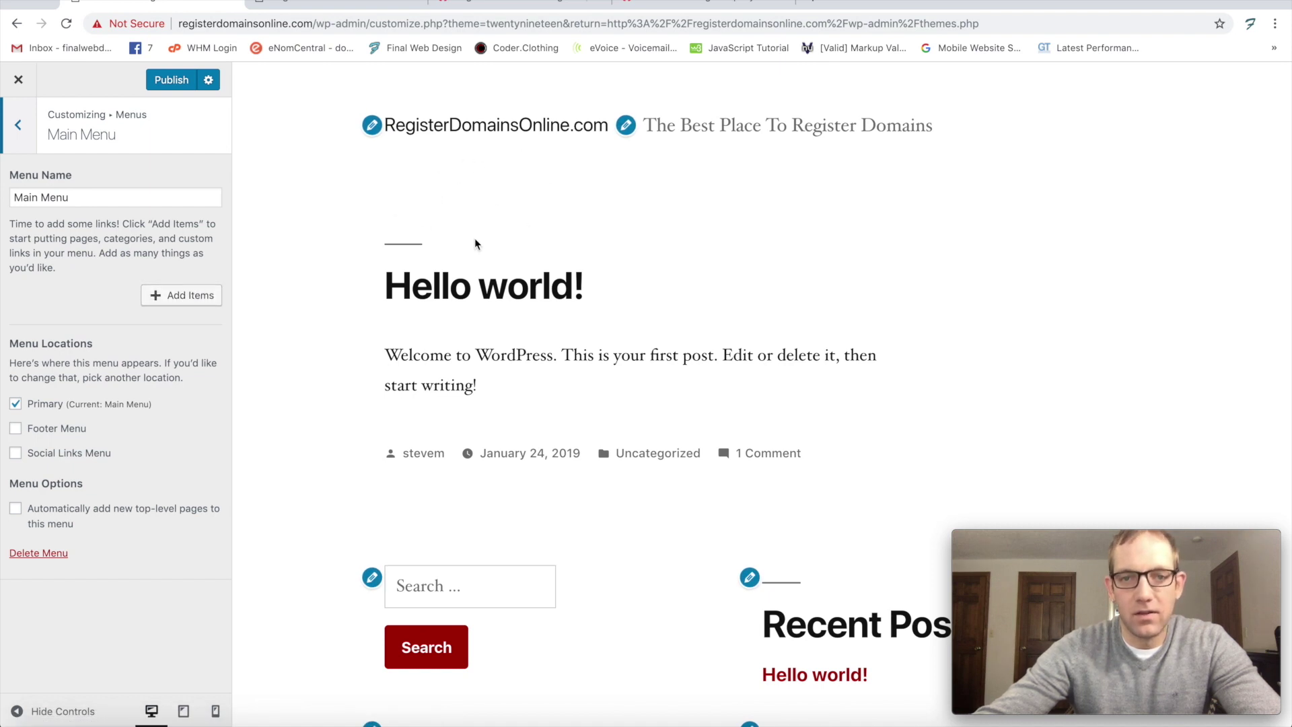
click(180, 295)
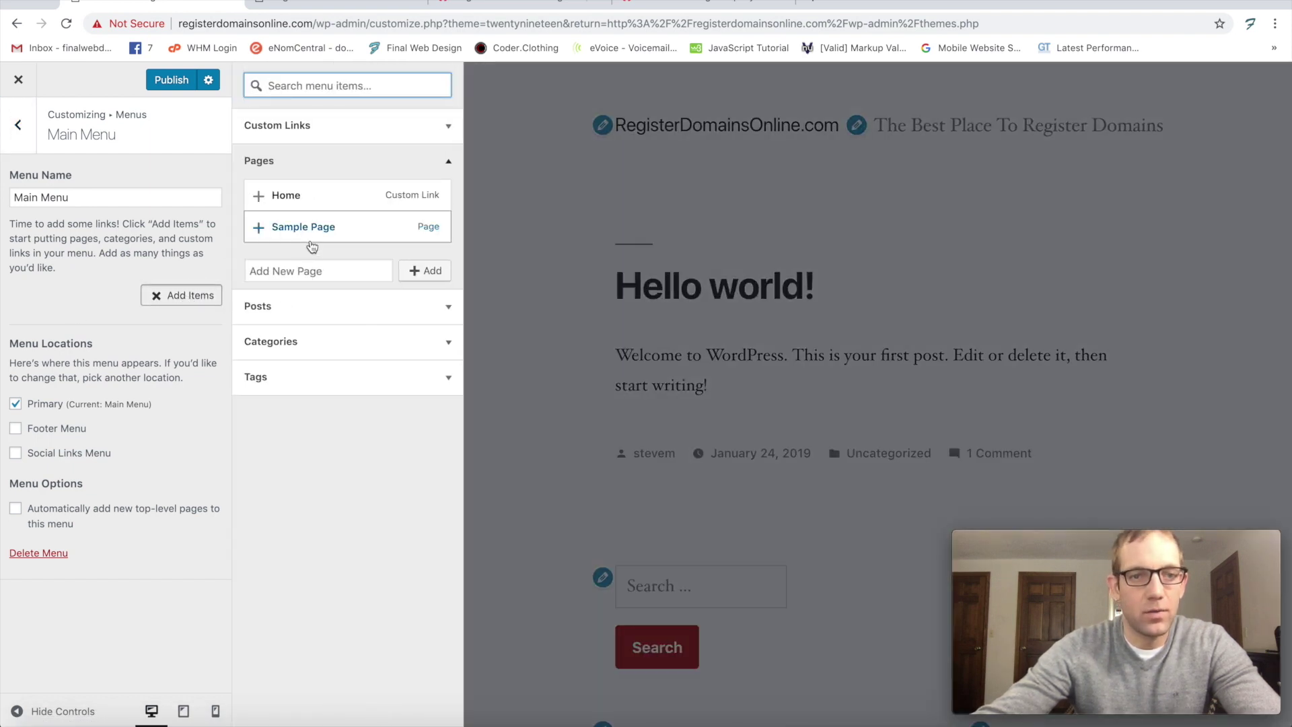
click(288, 196)
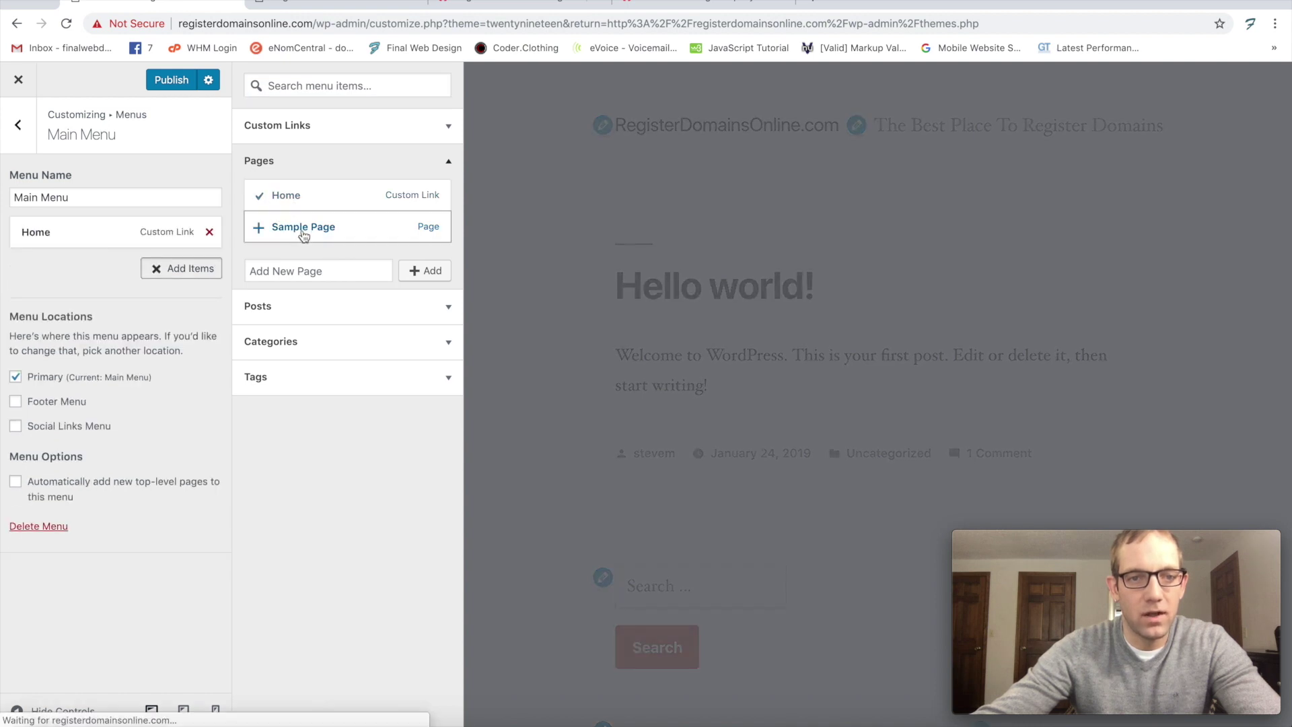
click(304, 229)
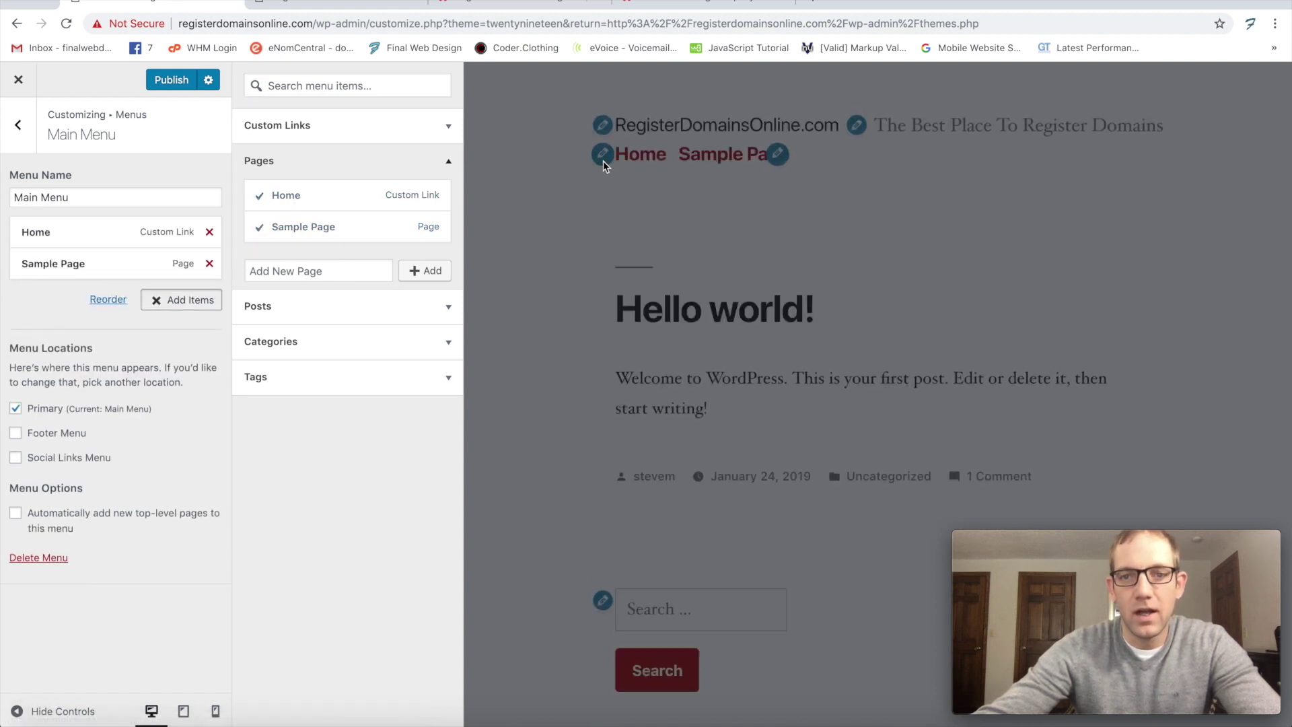
click(168, 80)
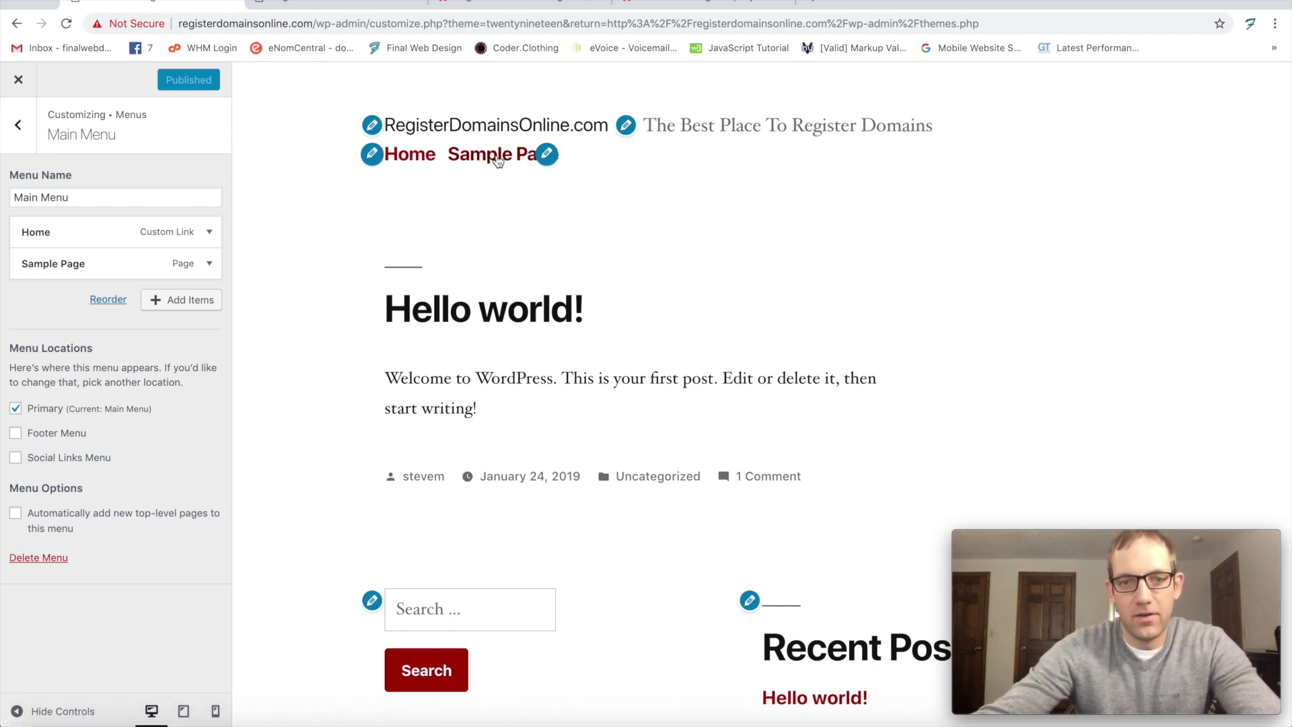
Step: Add two more Sample Page links to Main Menu and publish the update
click(173, 303)
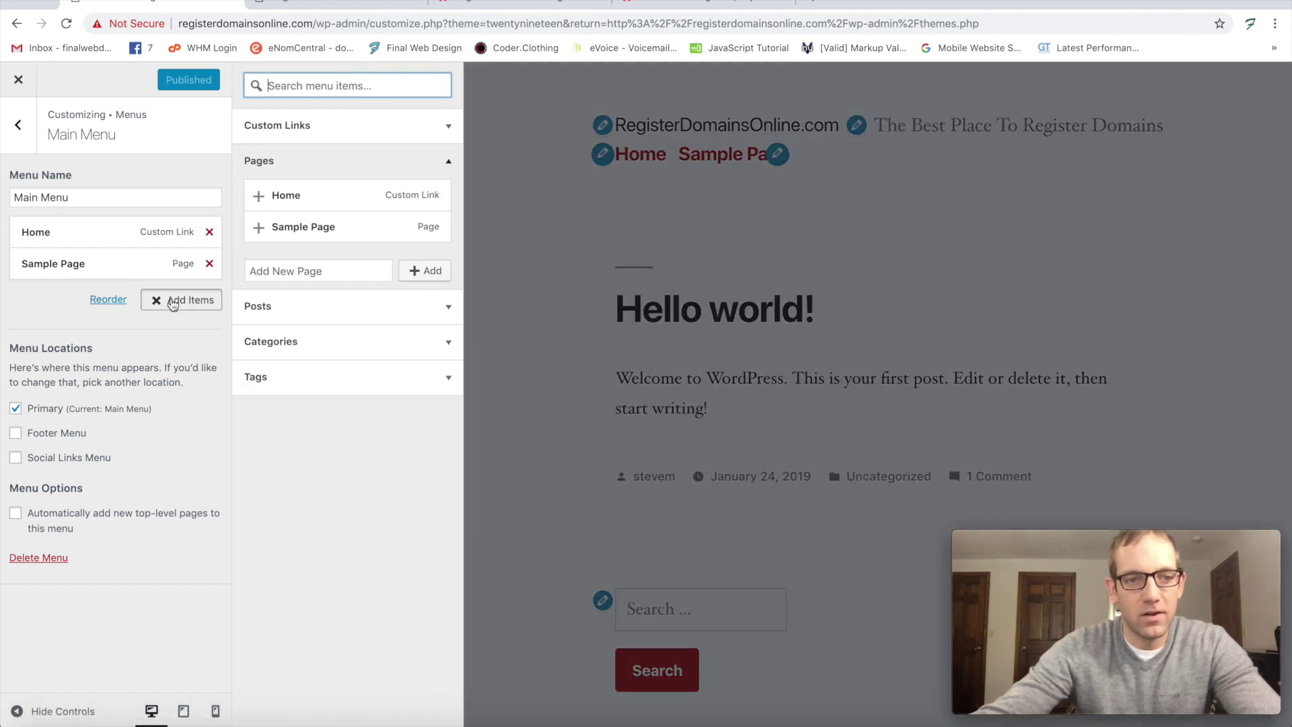
click(305, 227)
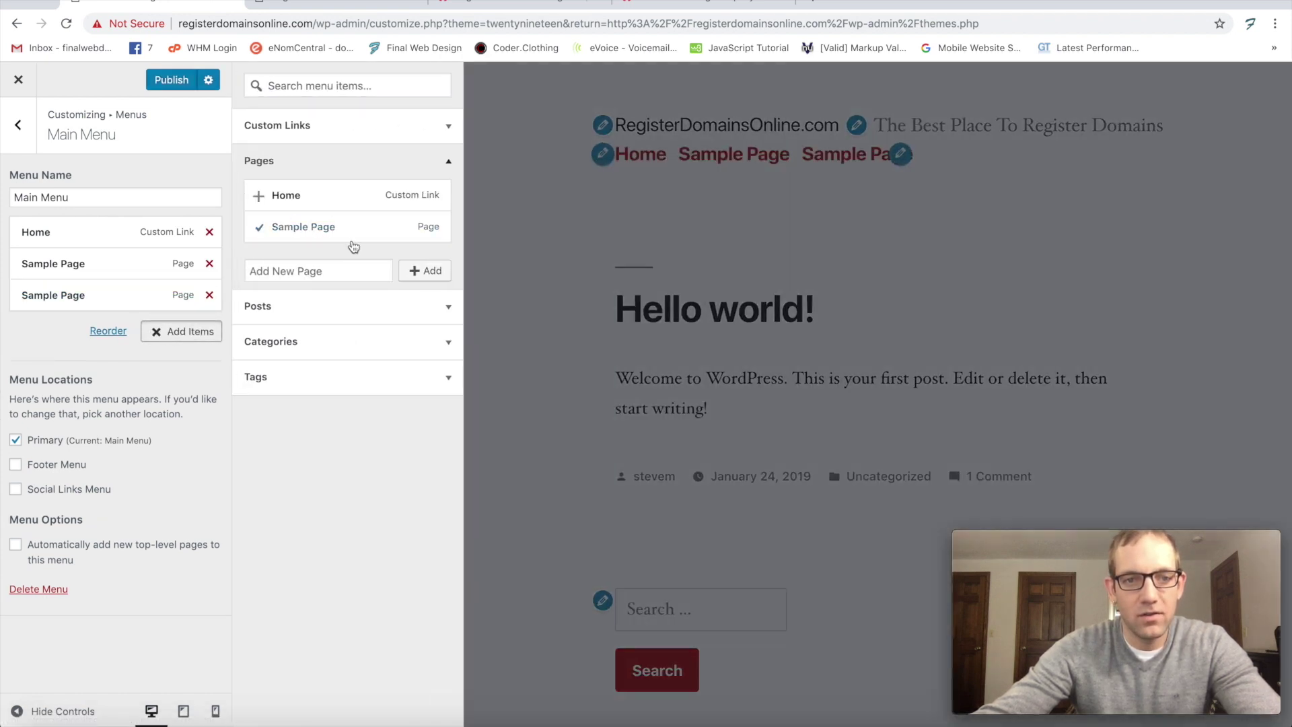
click(348, 232)
click(174, 82)
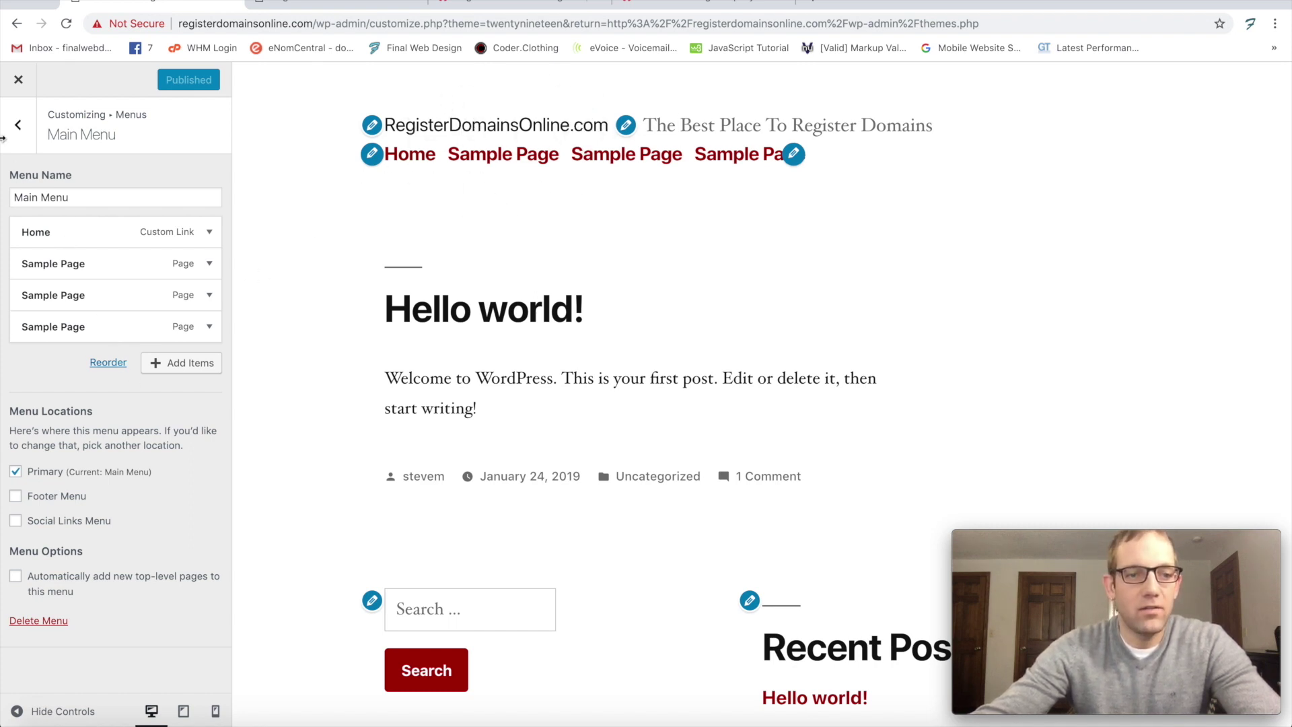
scroll(320, 291, down, 8)
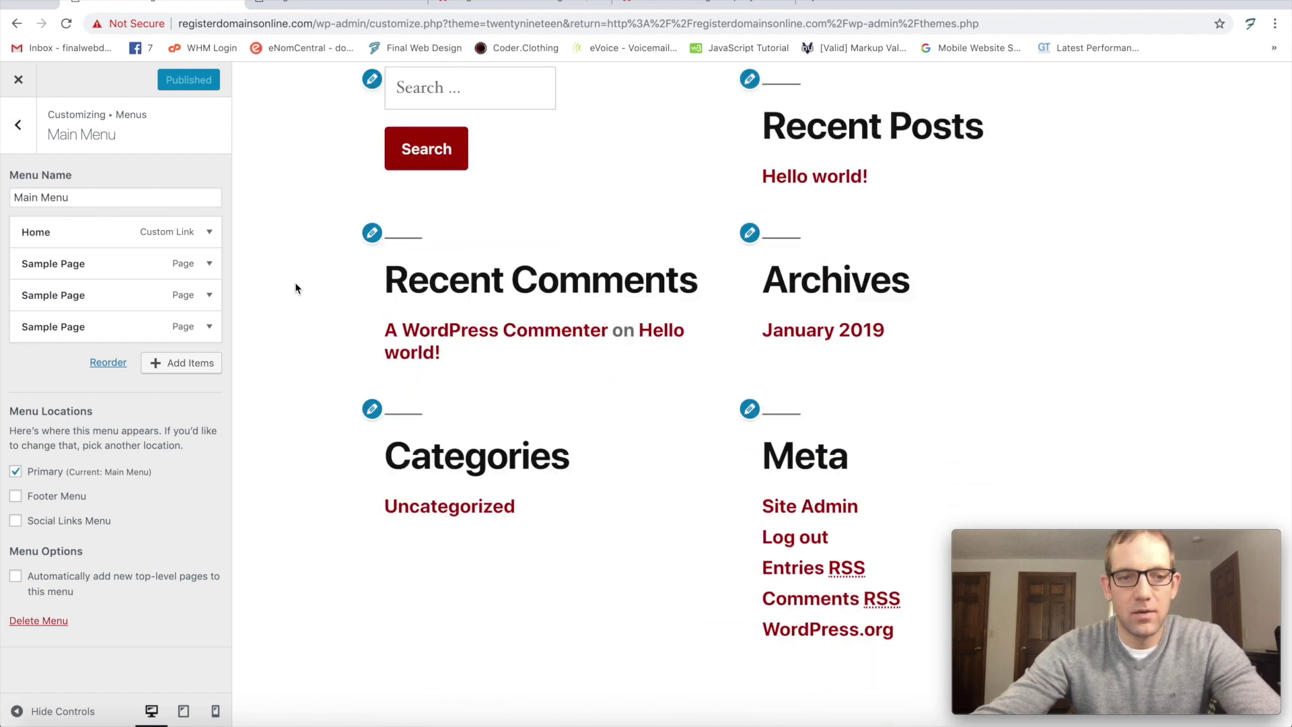
scroll(295, 285, up, 8)
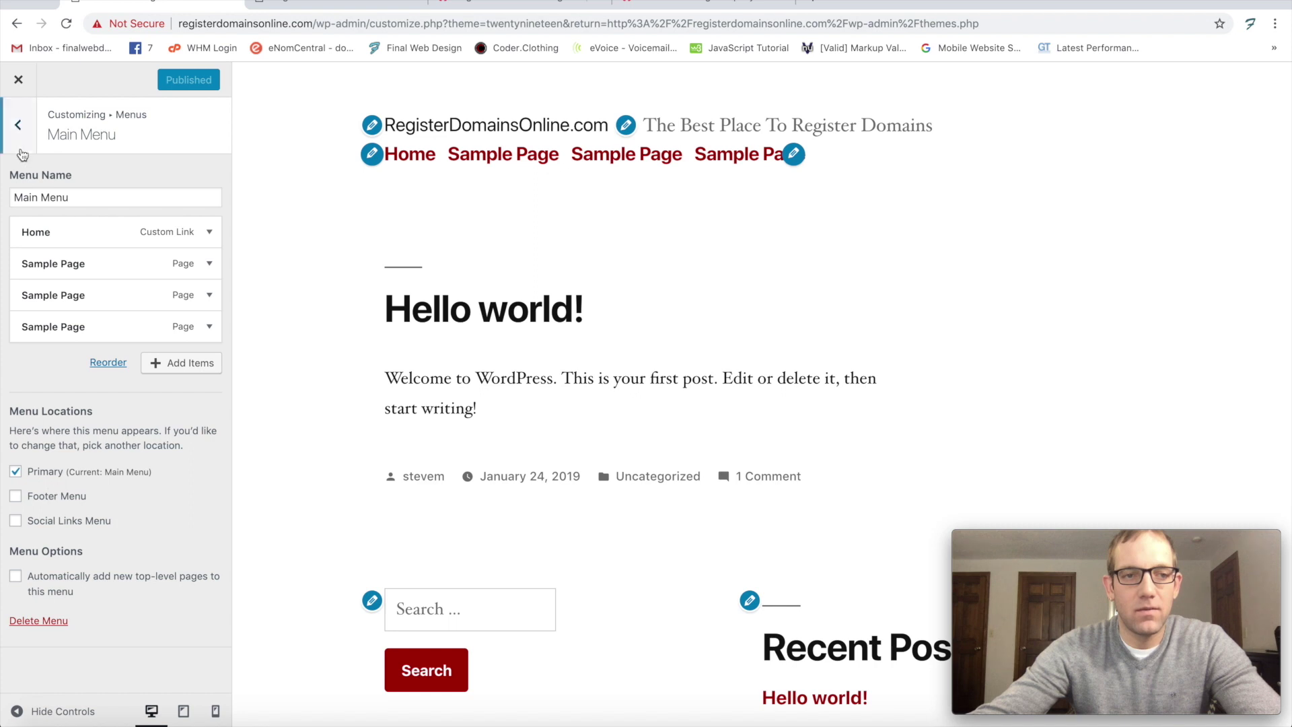
click(18, 127)
click(27, 131)
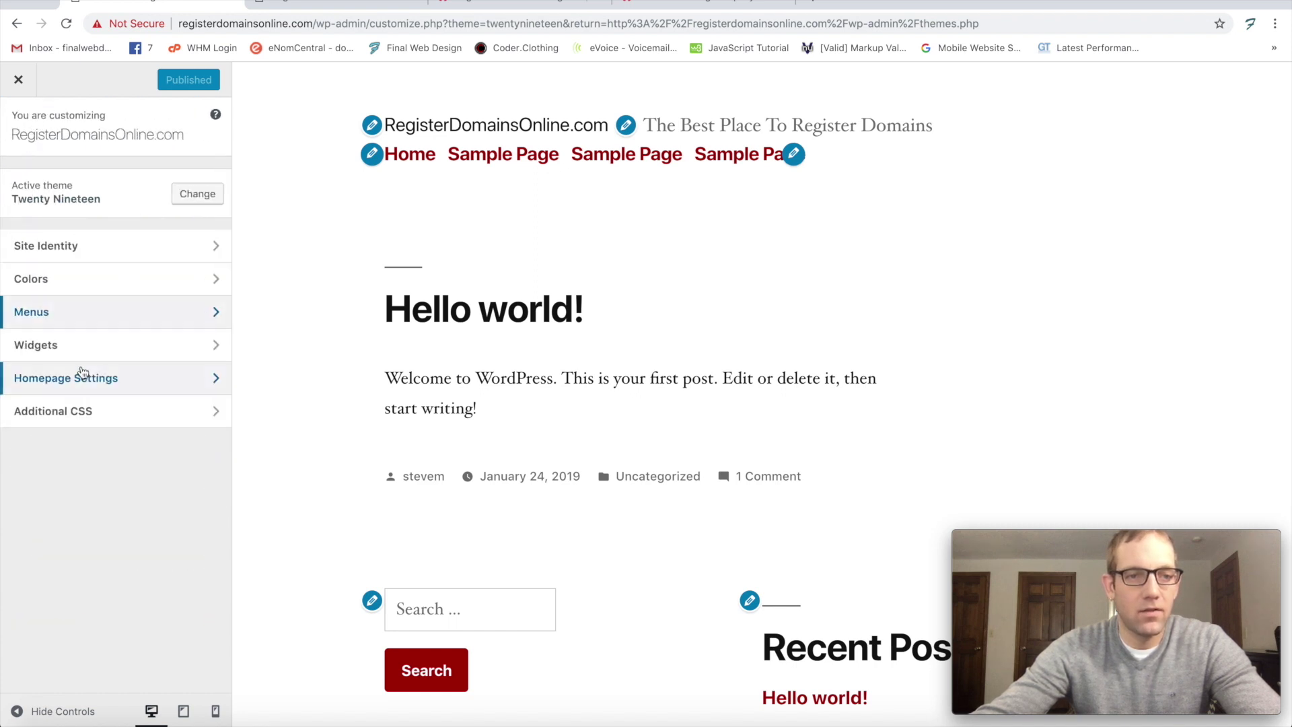
Step: Open the Footer widget area and review its six default widgets
click(95, 346)
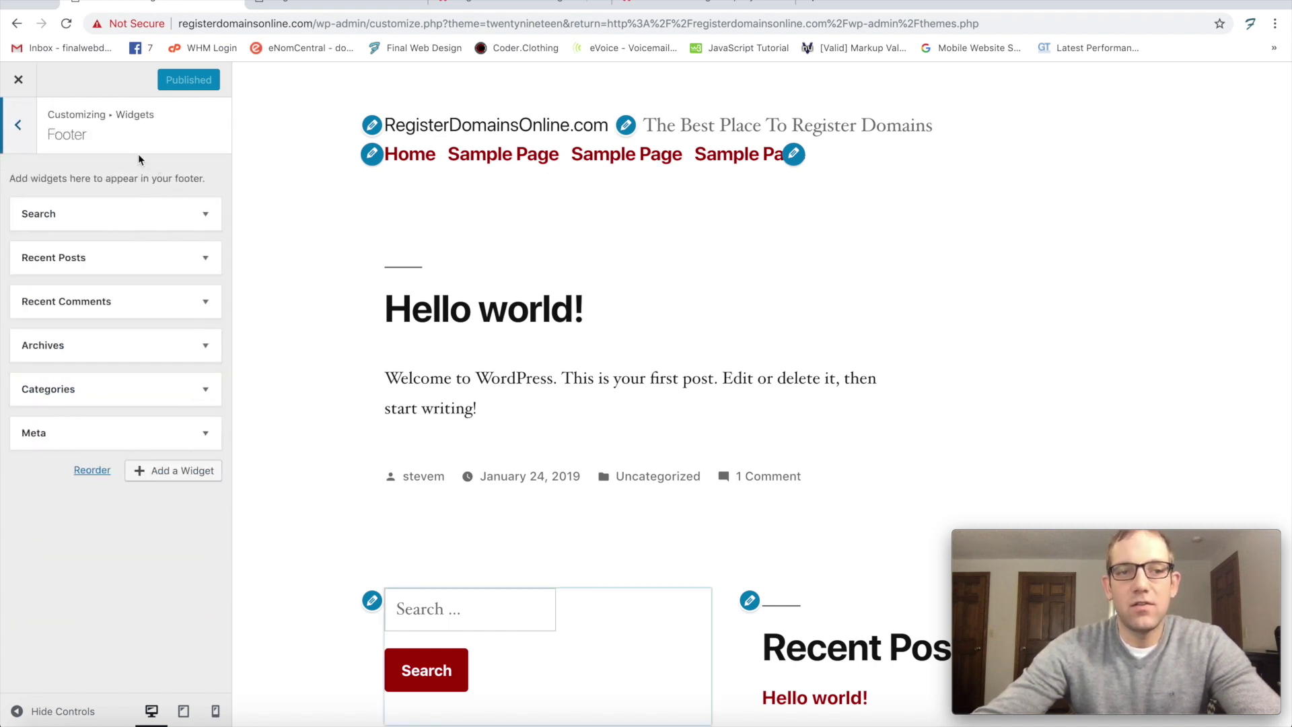
scroll(401, 251, down, 3)
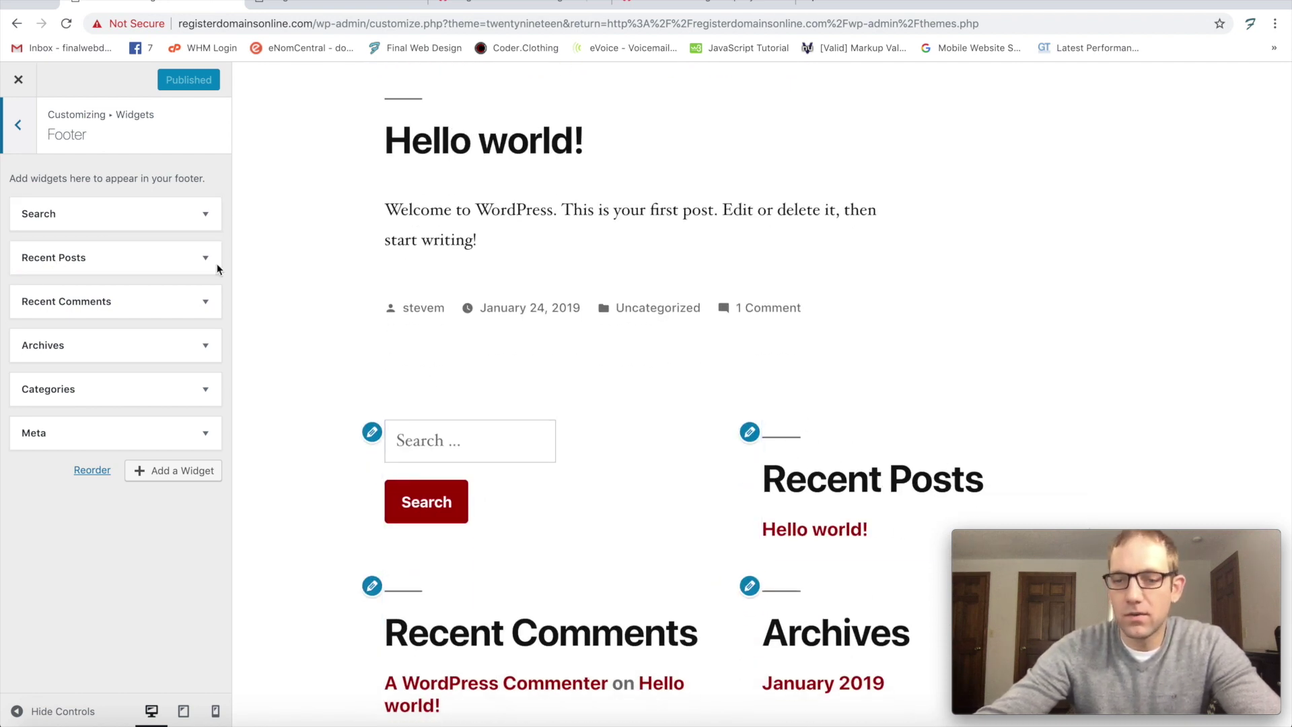
scroll(606, 471, down, 2)
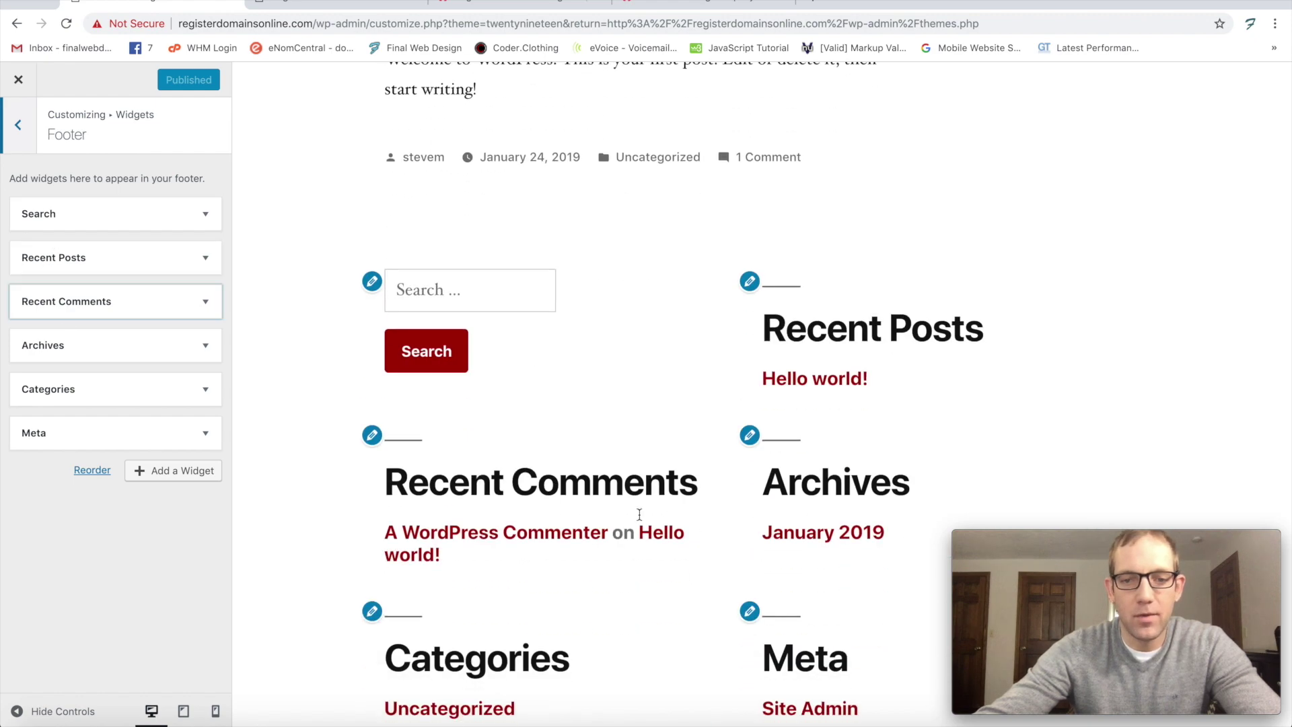
scroll(535, 450, down, 2)
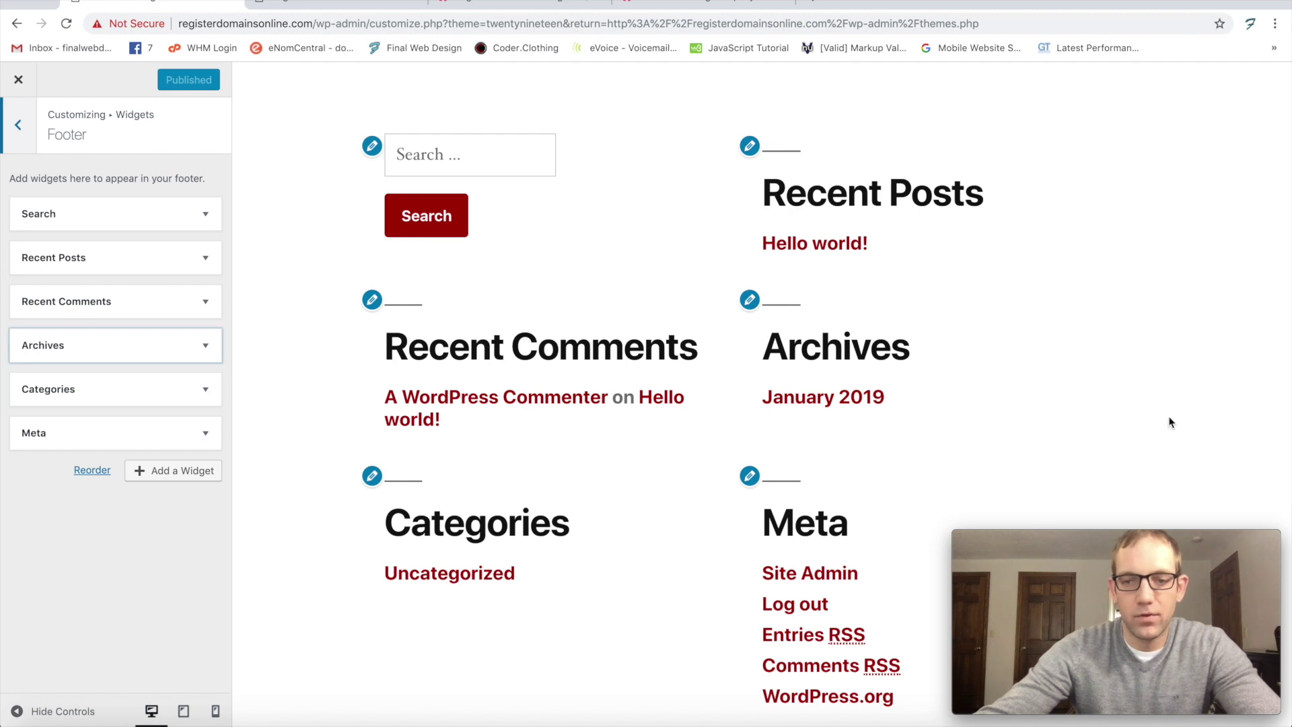
scroll(498, 568, down, 2)
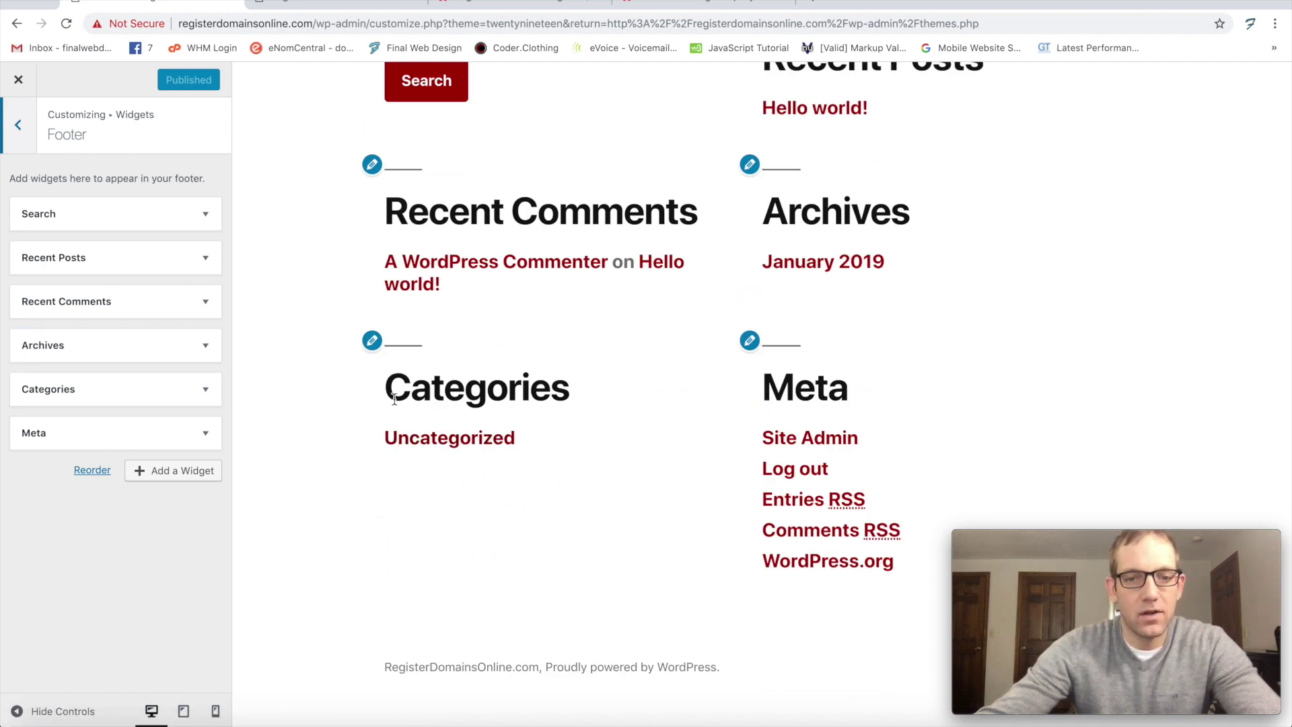
scroll(756, 392, up, 2)
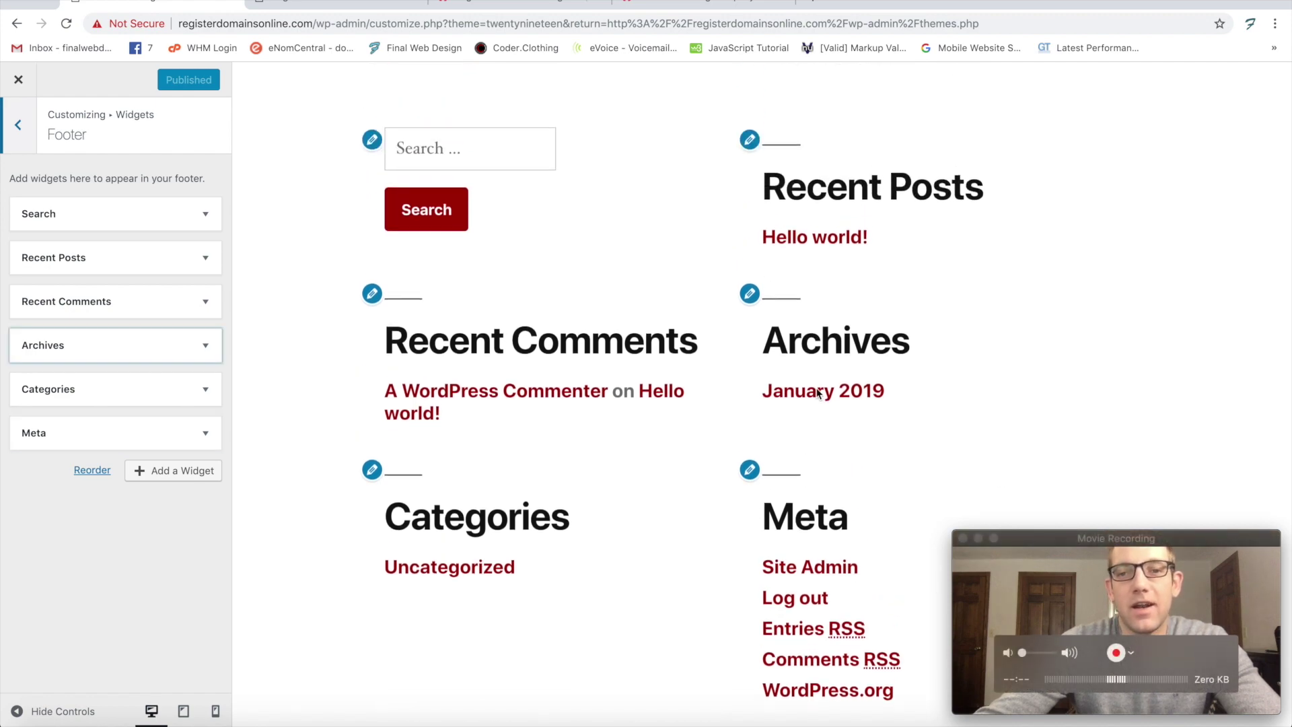
scroll(807, 401, up, 2)
scroll(797, 408, down, 2)
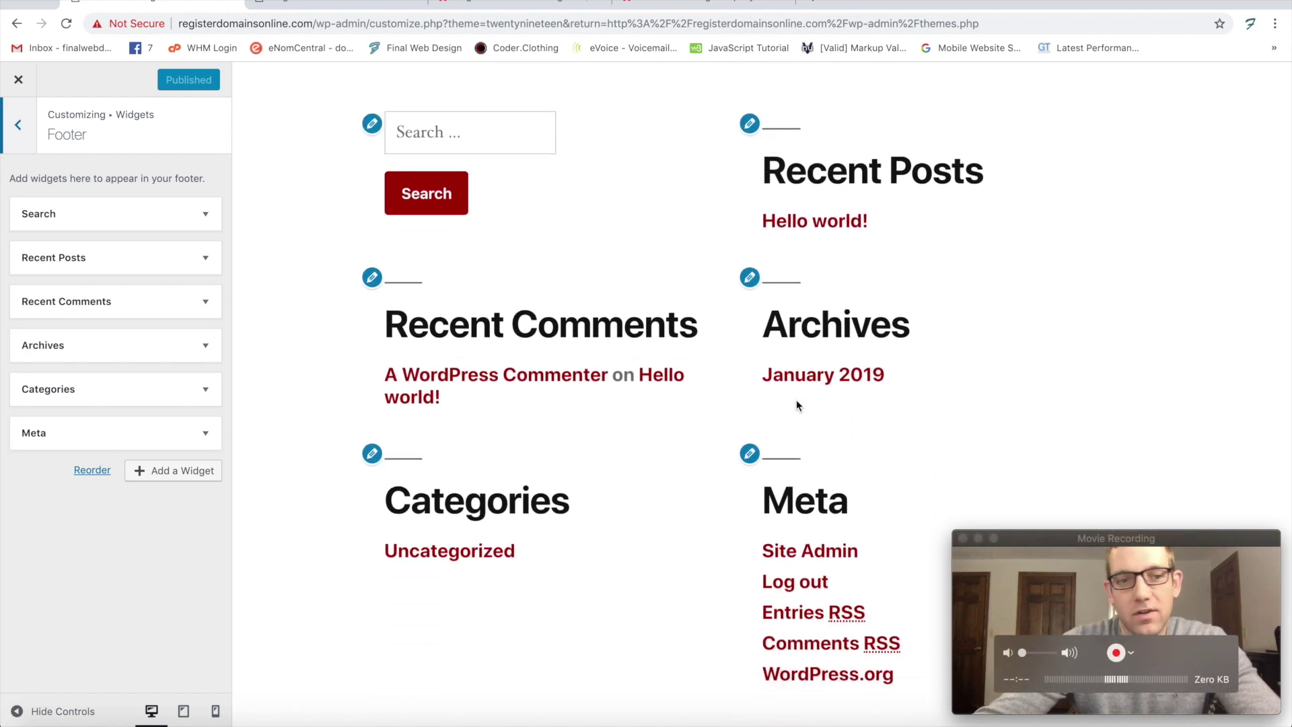
Step: Delete the Meta and Categories widgets, leaving four footer widgets
click(209, 431)
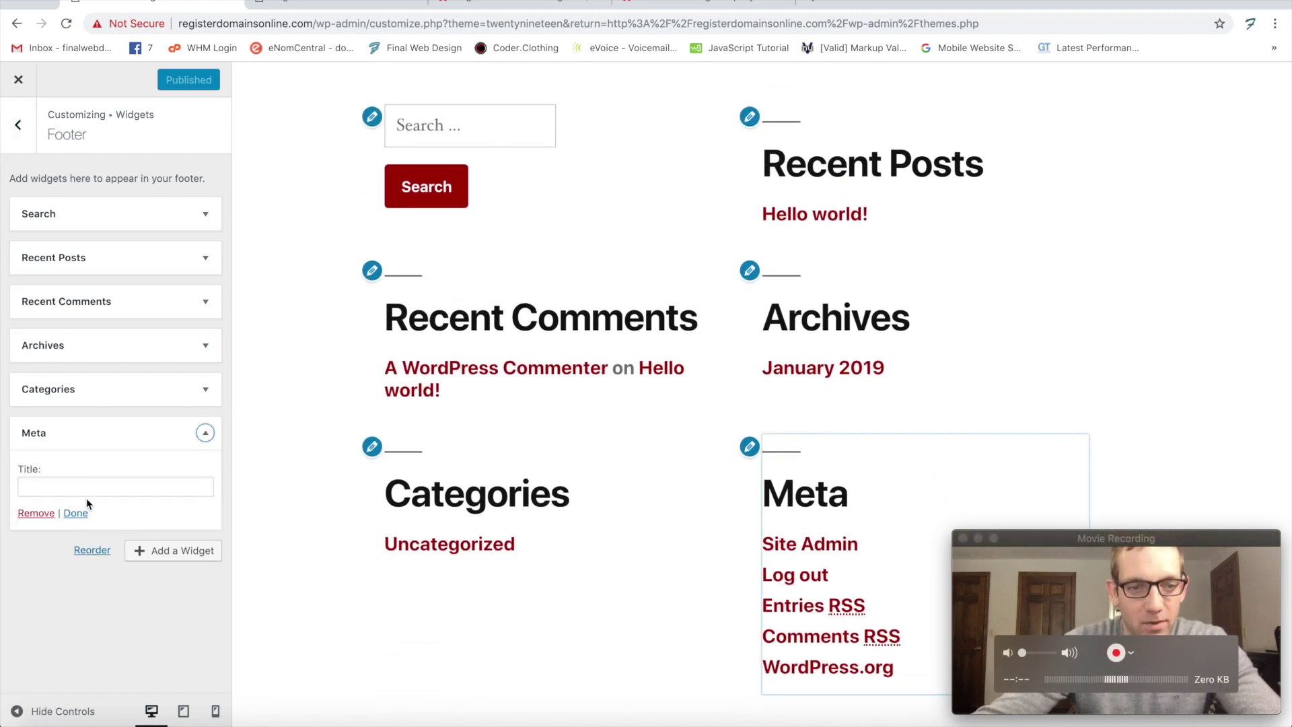
click(35, 514)
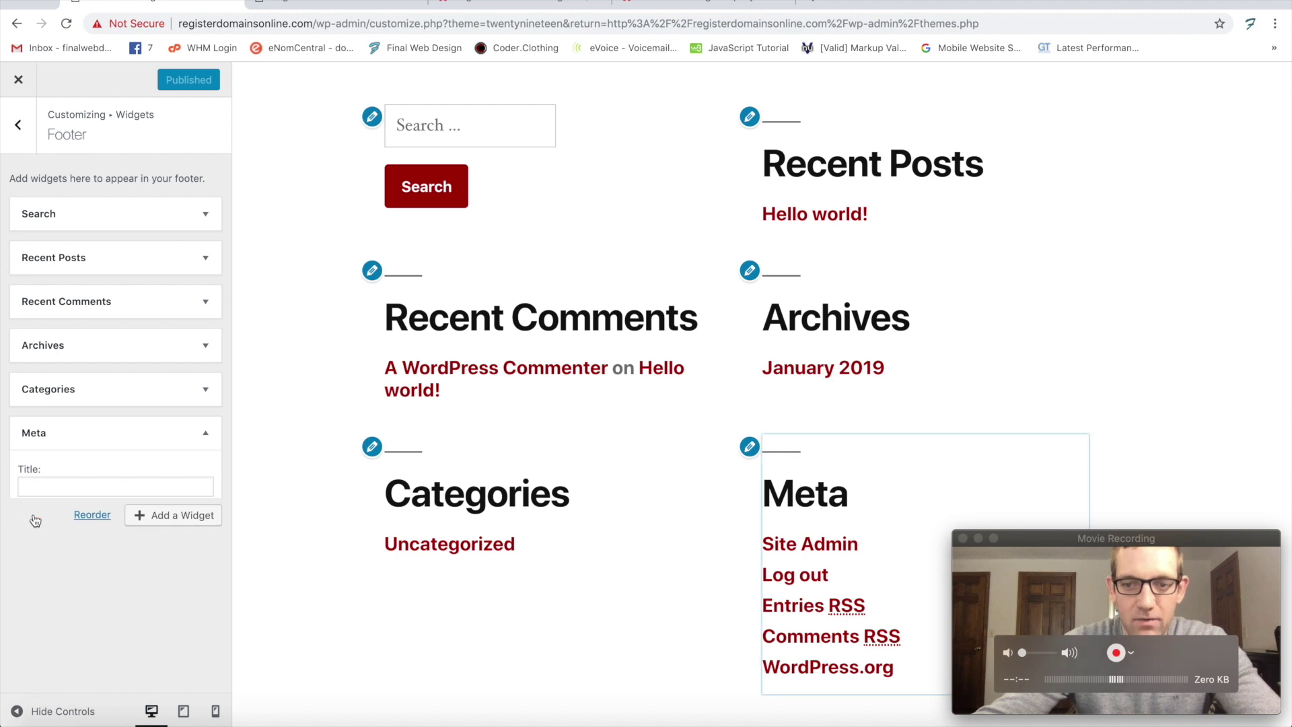
click(206, 389)
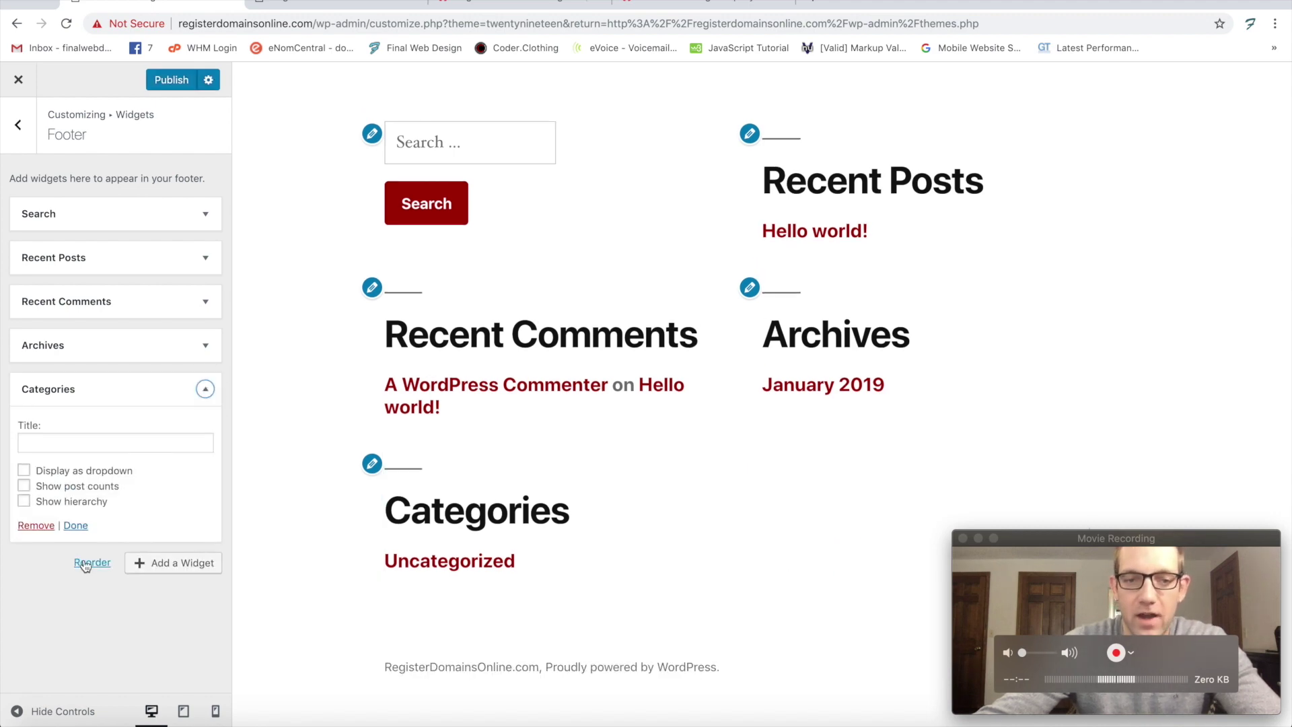
click(33, 532)
scroll(442, 484, up, 7)
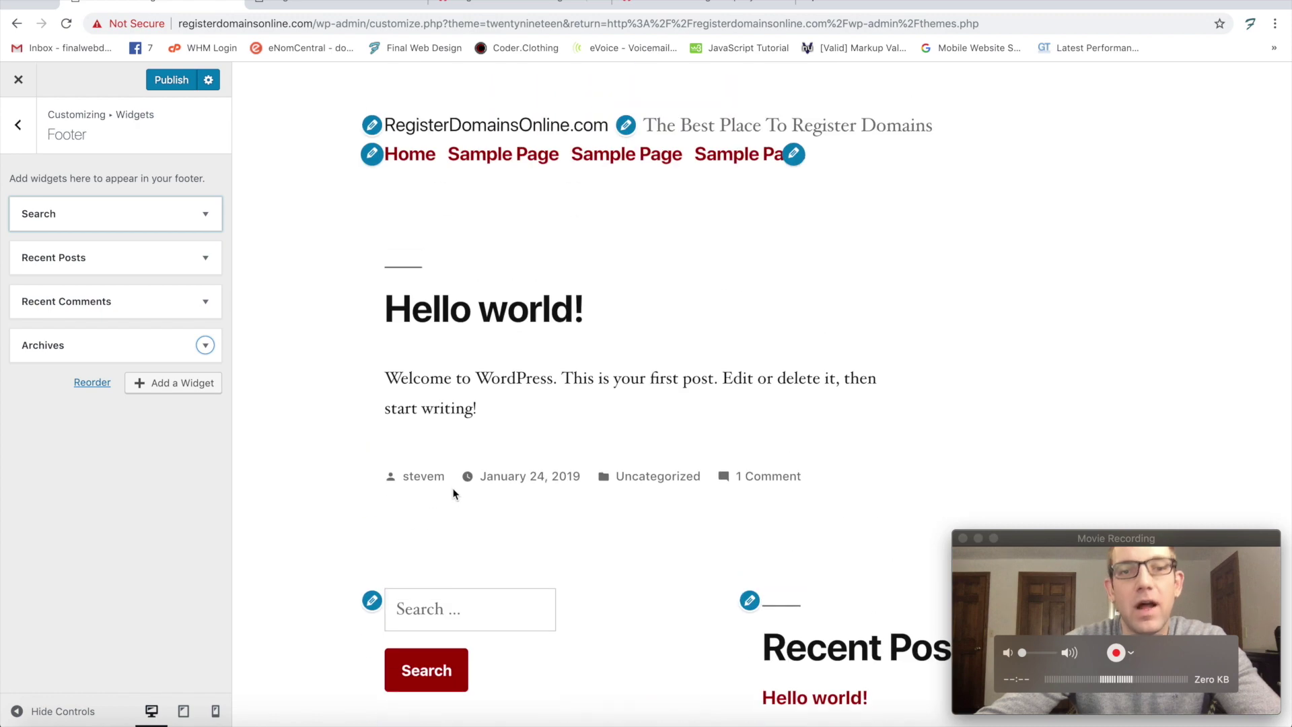
scroll(296, 265, down, 5)
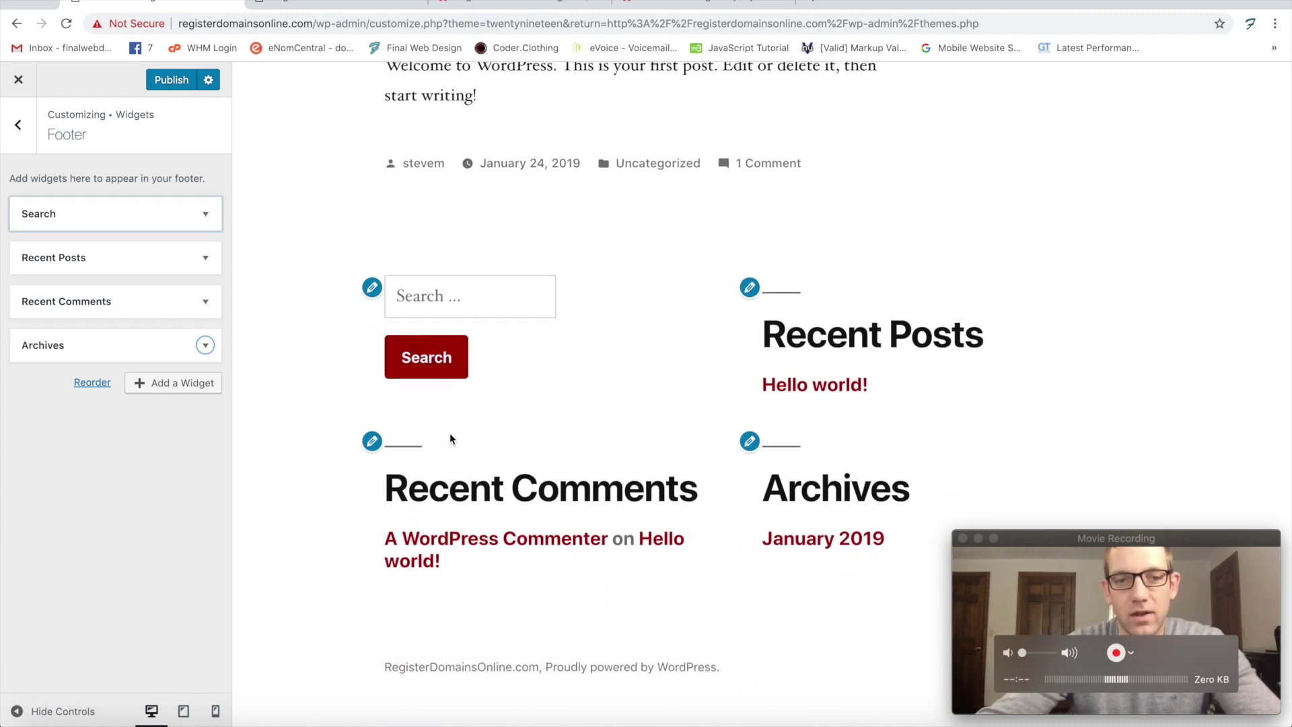
scroll(436, 294, up, 5)
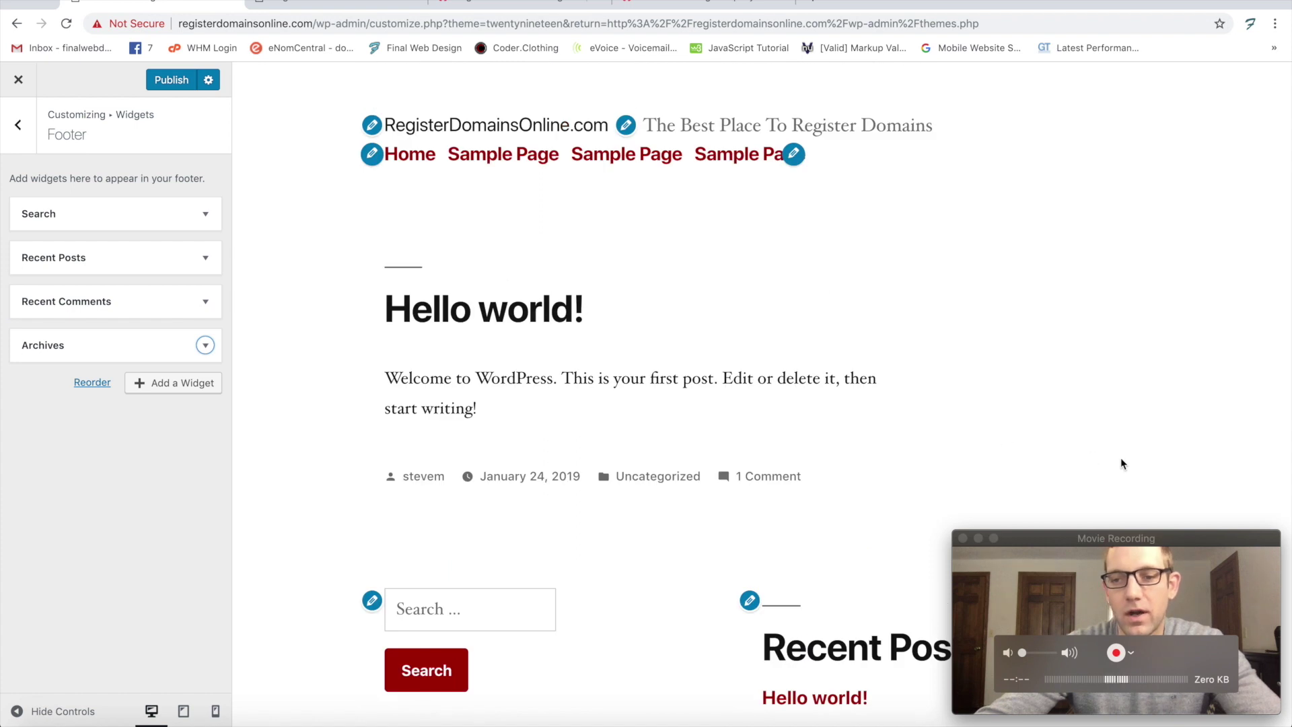
click(1073, 493)
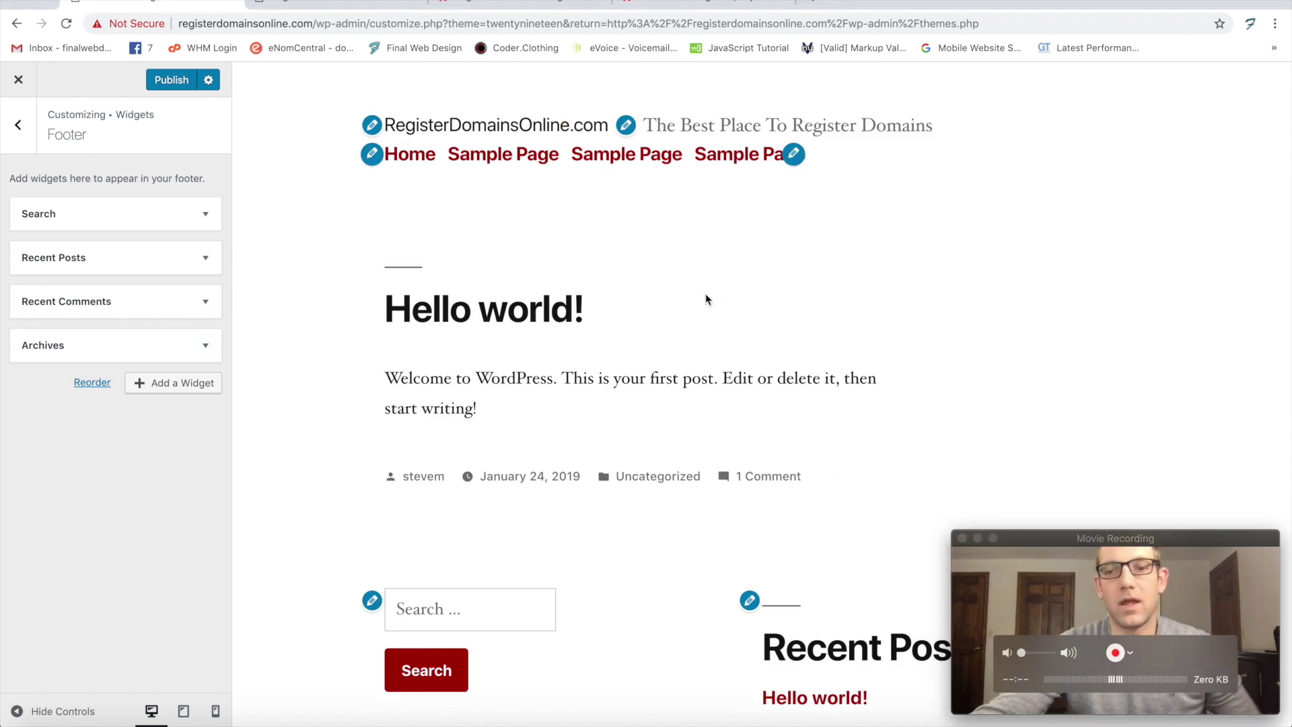
click(18, 124)
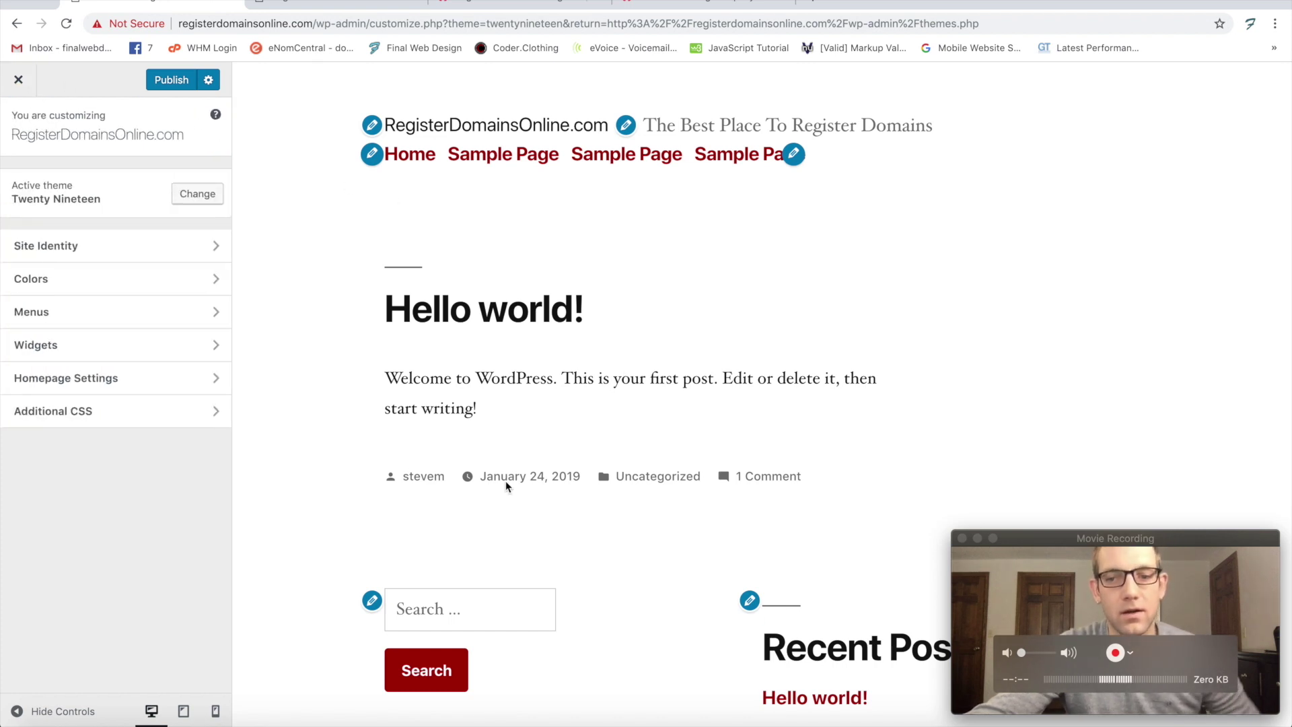
Step: Open the Homepage Settings section of the Customizer
click(1089, 629)
click(1112, 512)
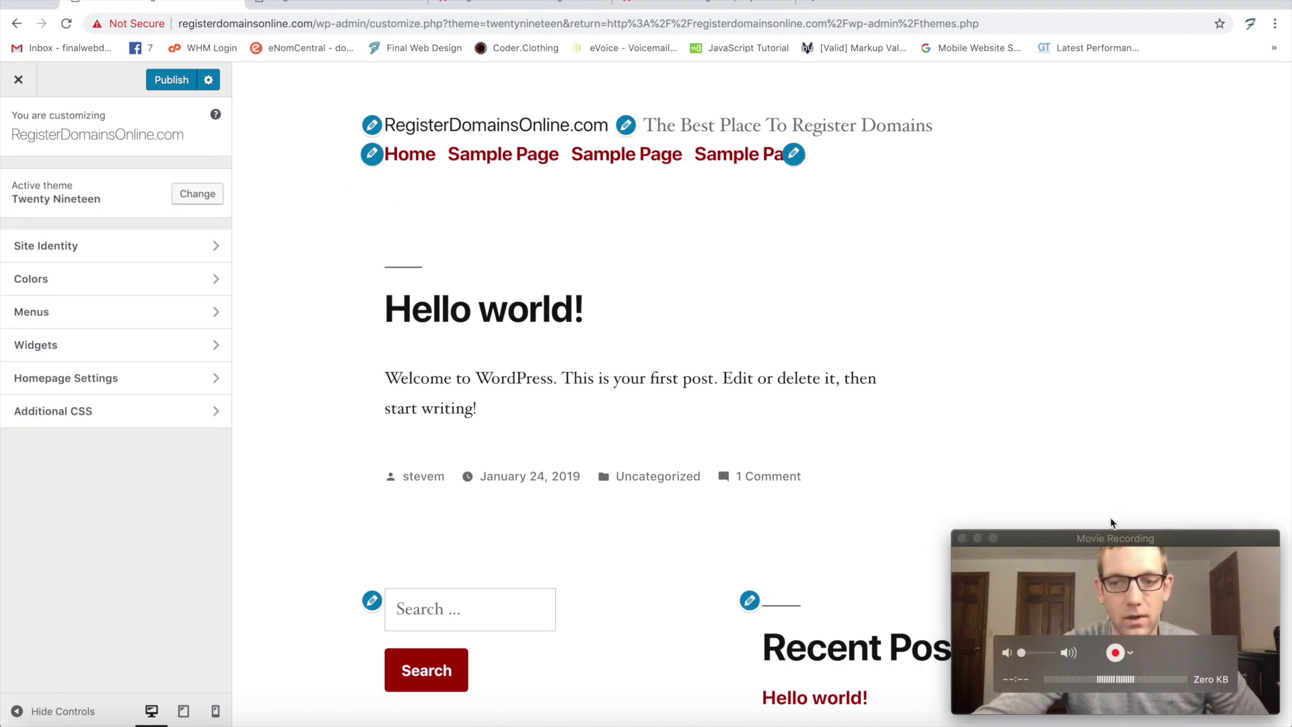
click(47, 386)
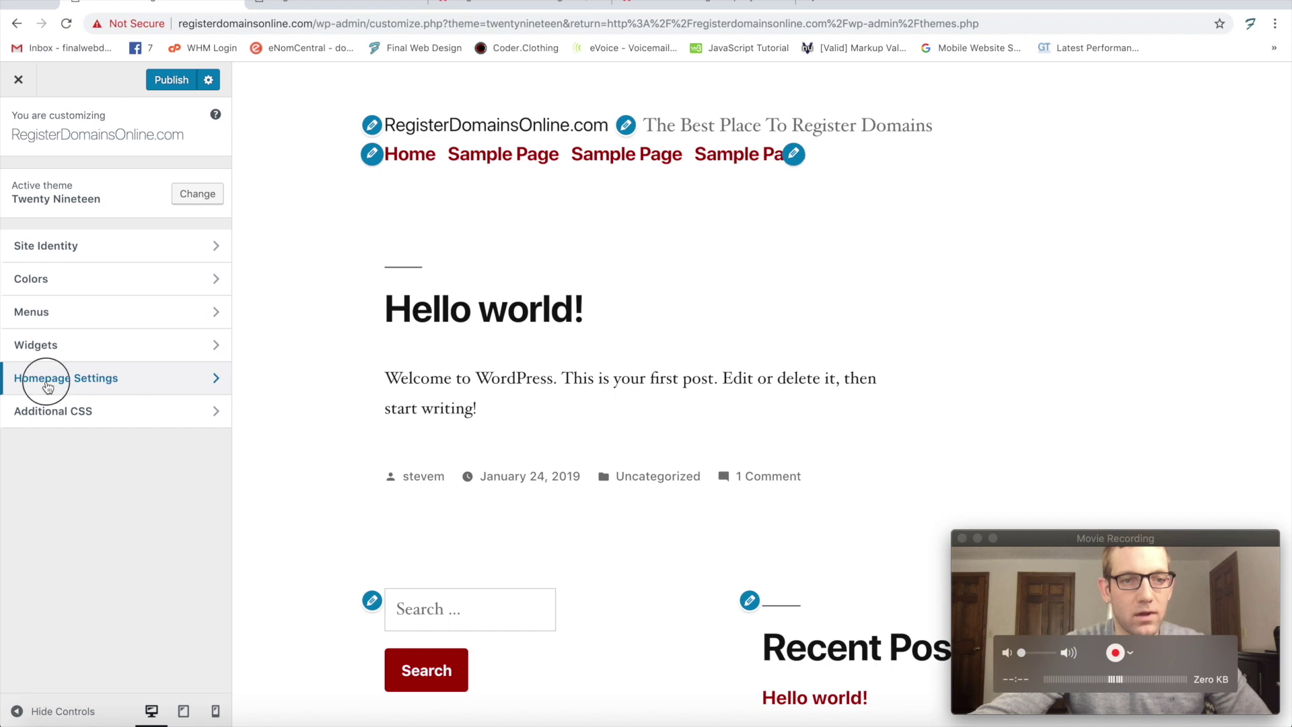
click(1008, 584)
click(1059, 471)
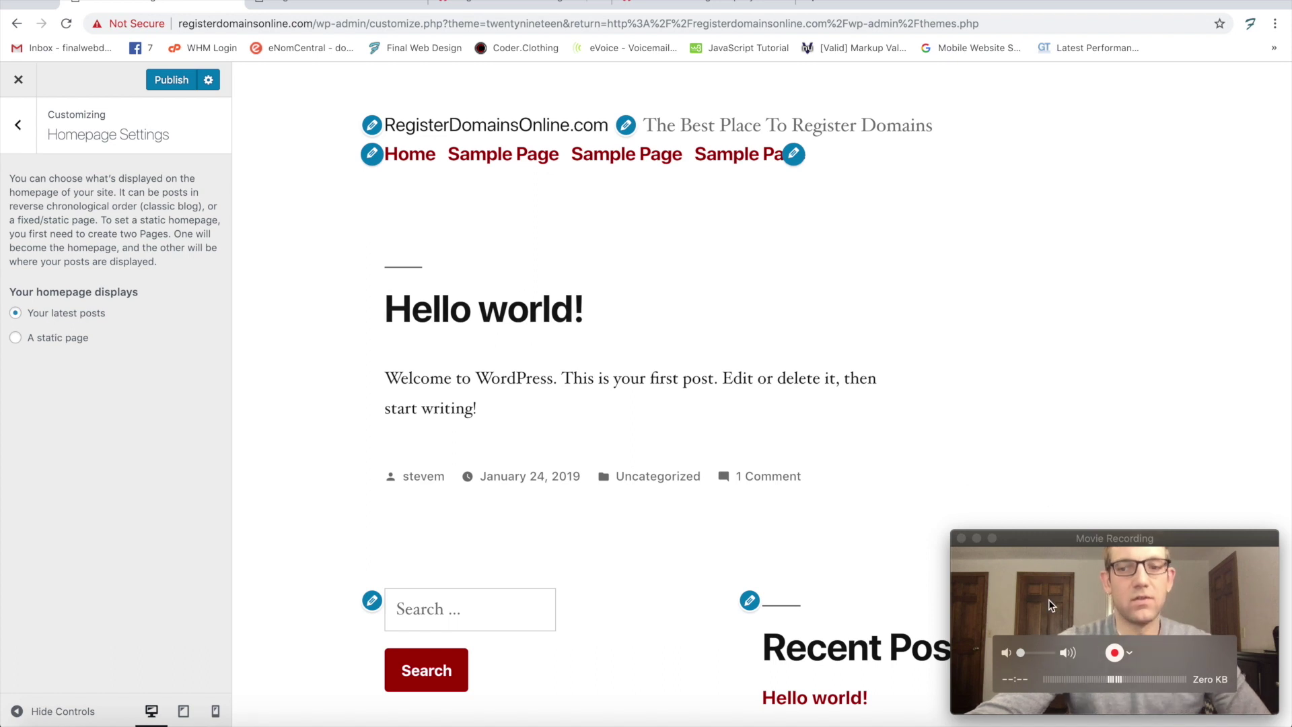
drag(1058, 599, 1064, 588)
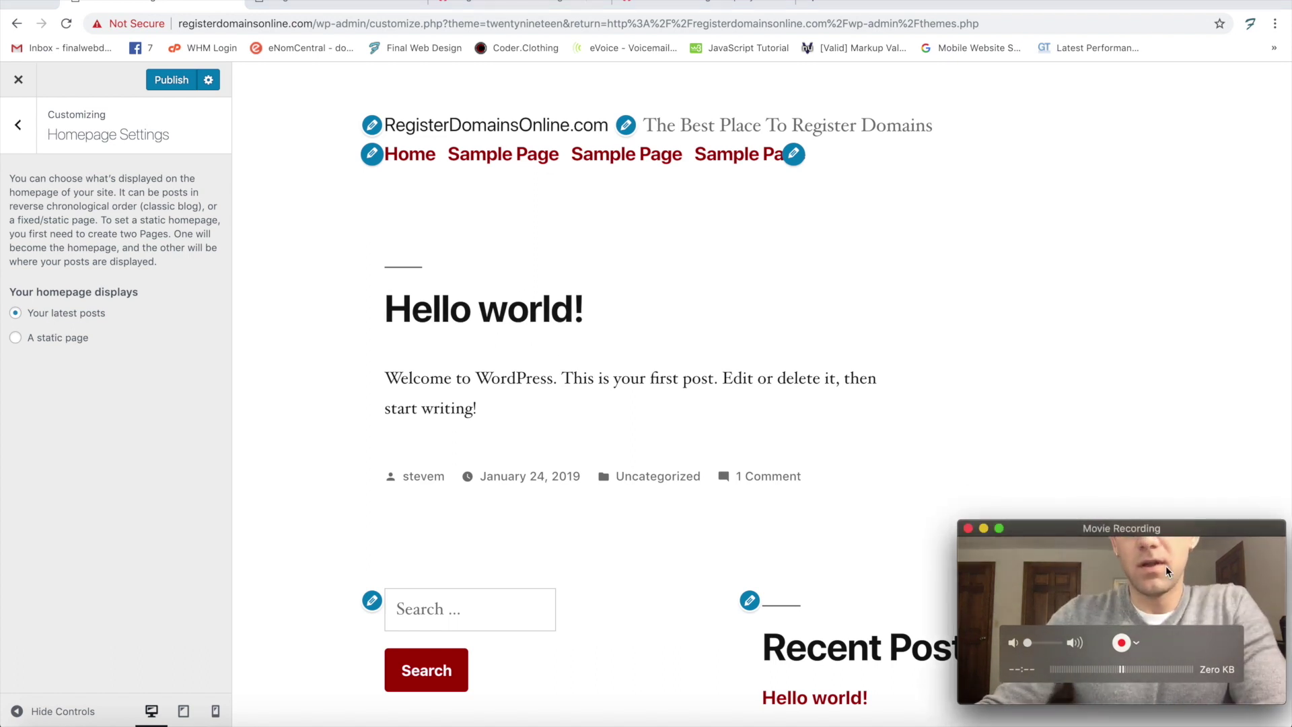
click(1113, 466)
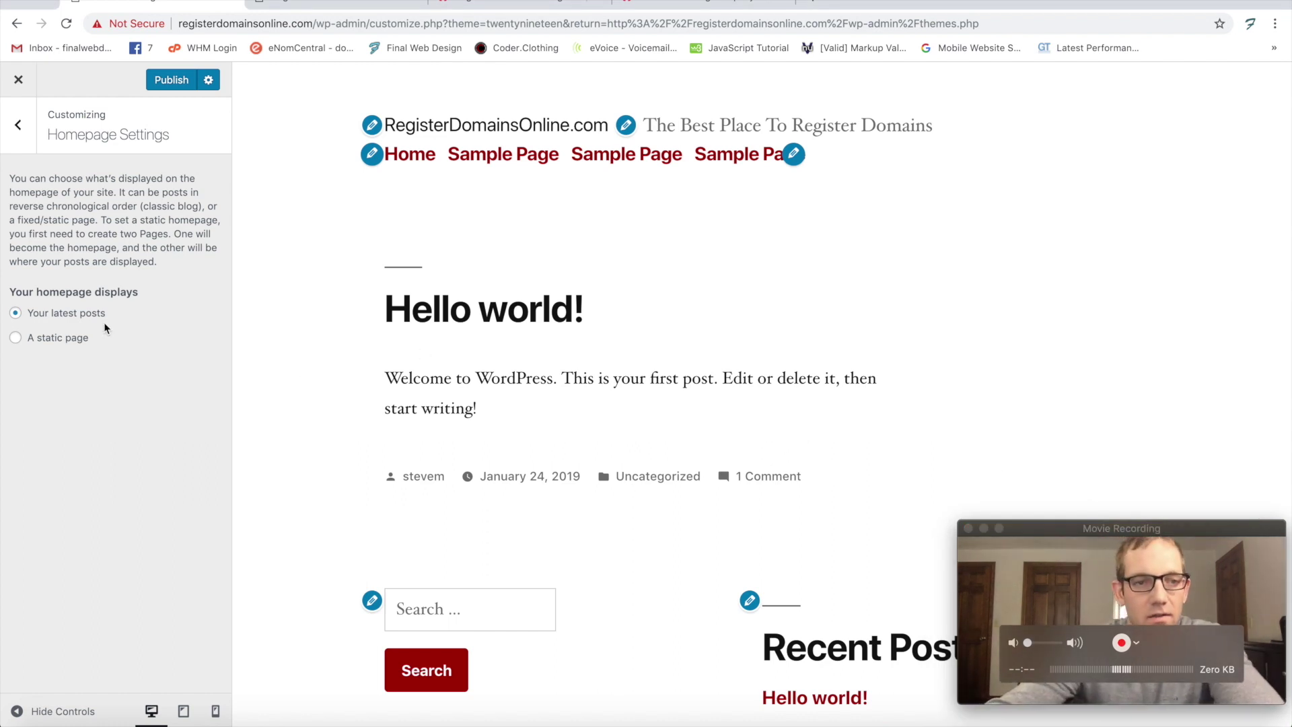
Step: Set the homepage to A static page showing Sample Page, and publish
click(41, 341)
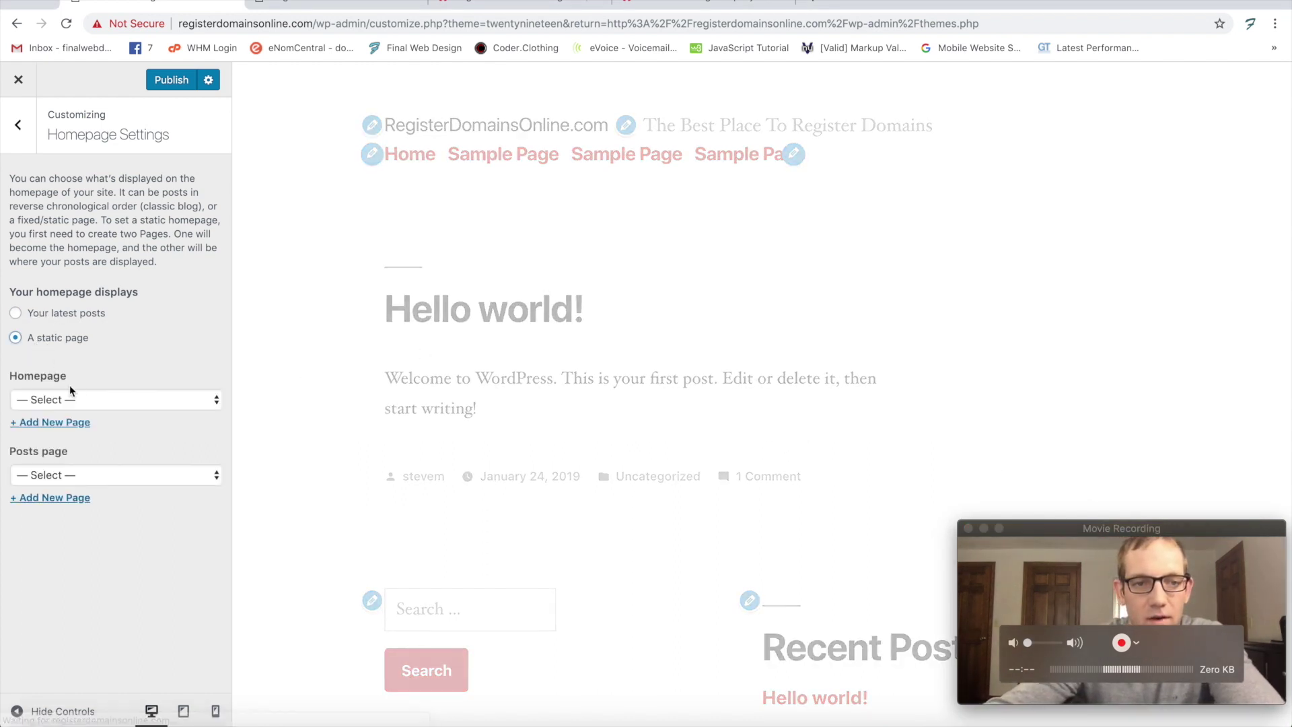
click(90, 399)
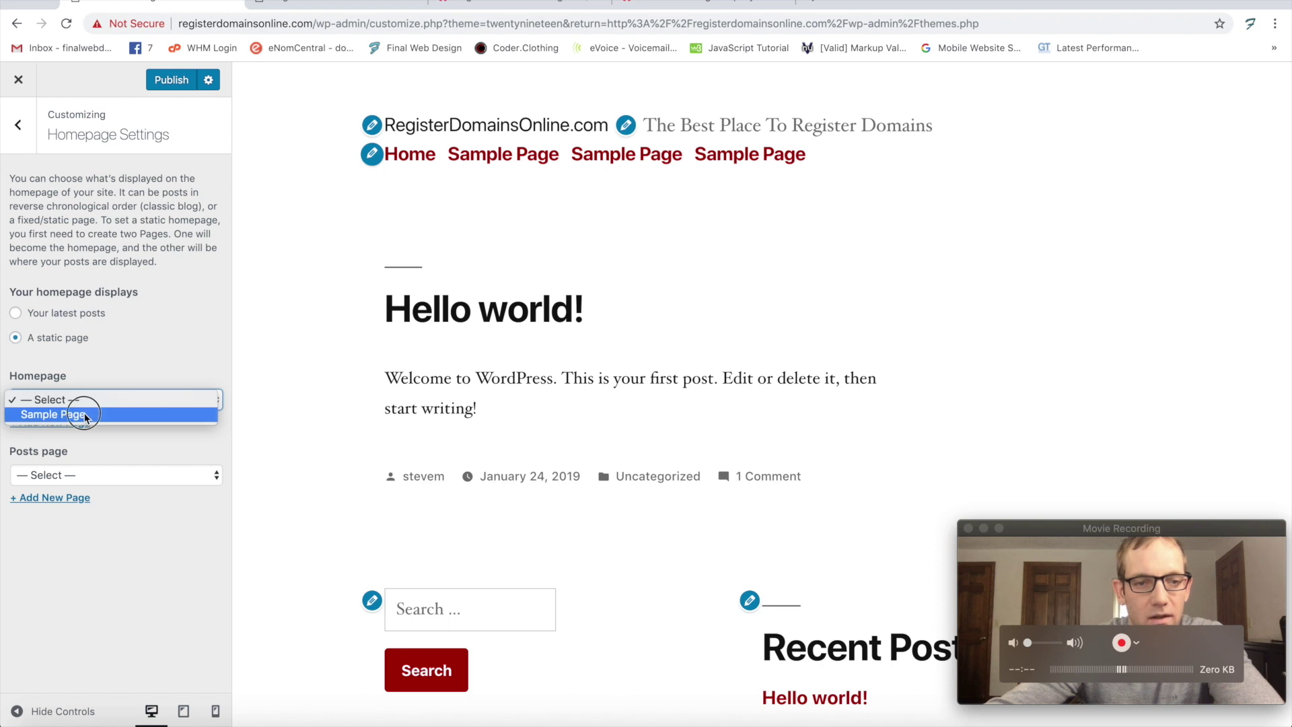
click(81, 413)
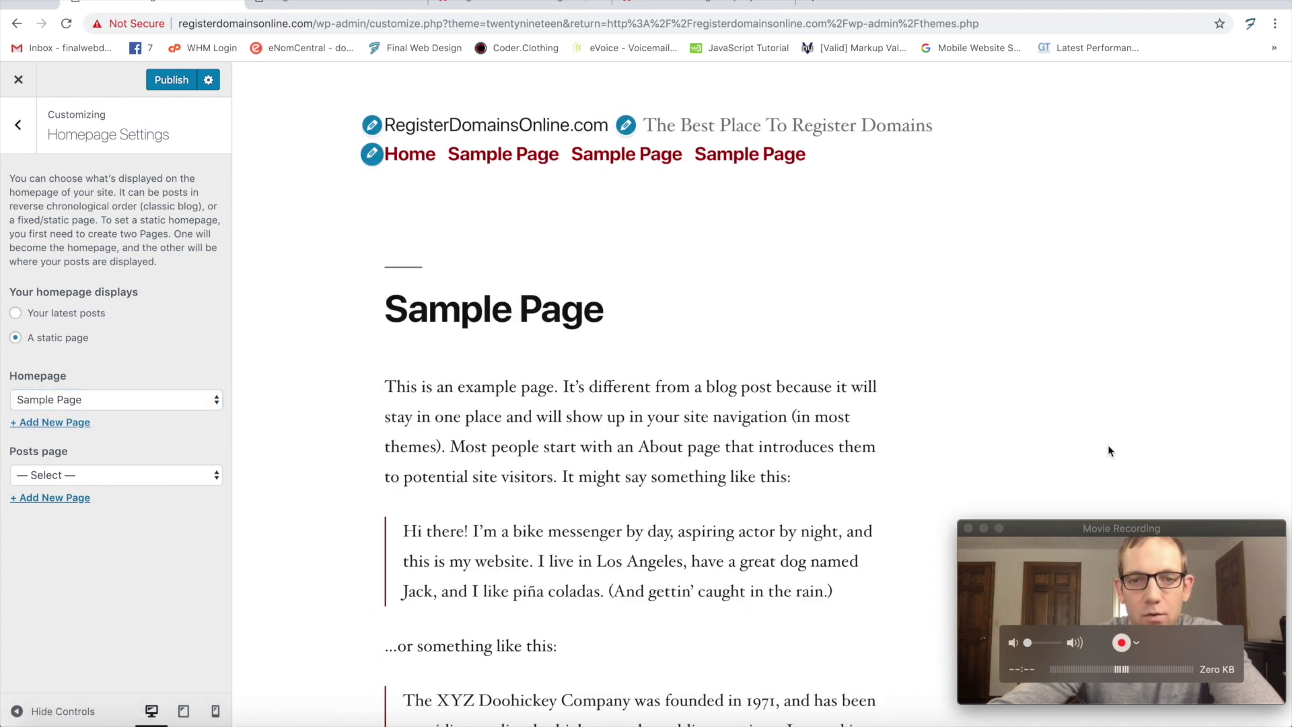
click(1147, 528)
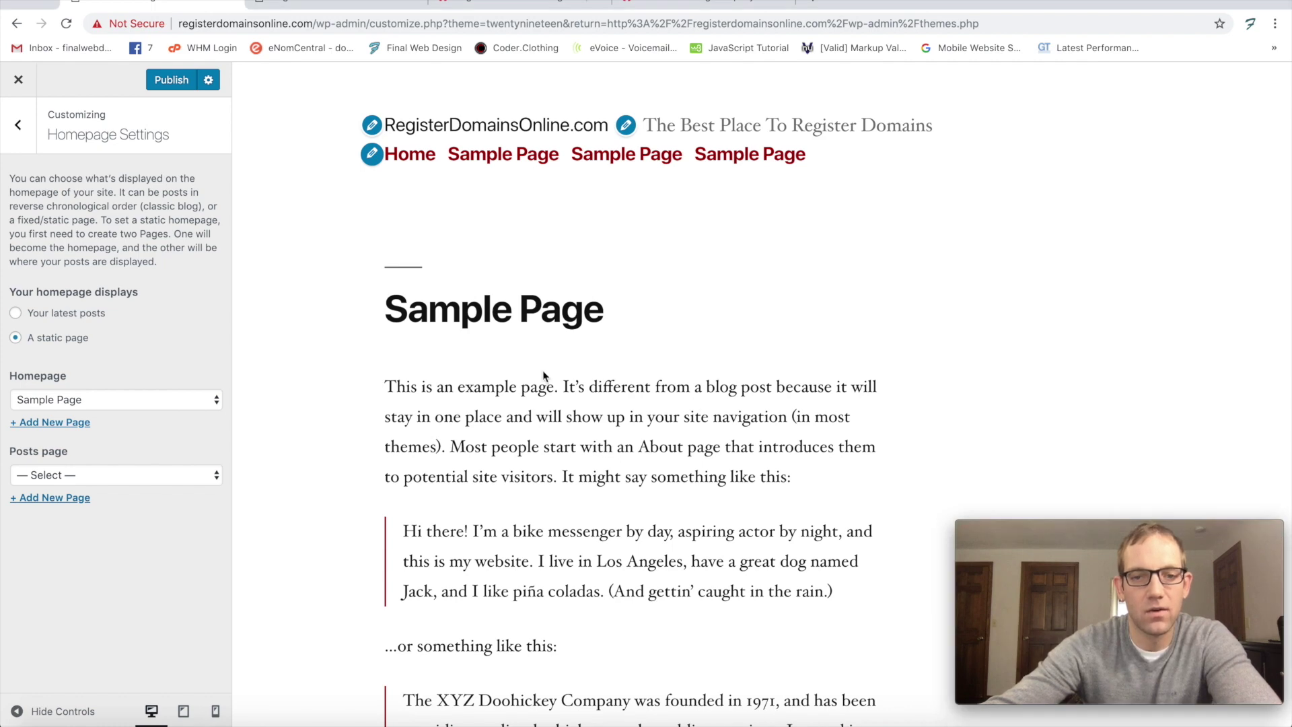
scroll(336, 368, down, 10)
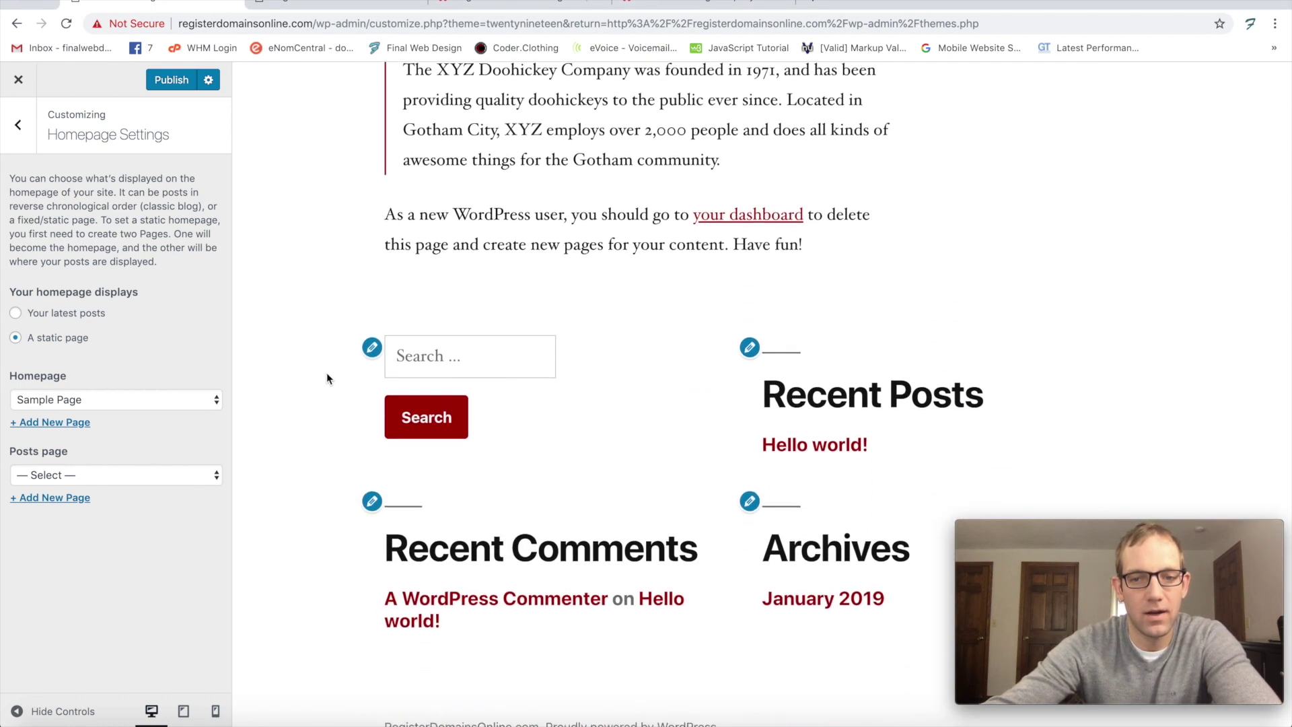
scroll(404, 312, up, 10)
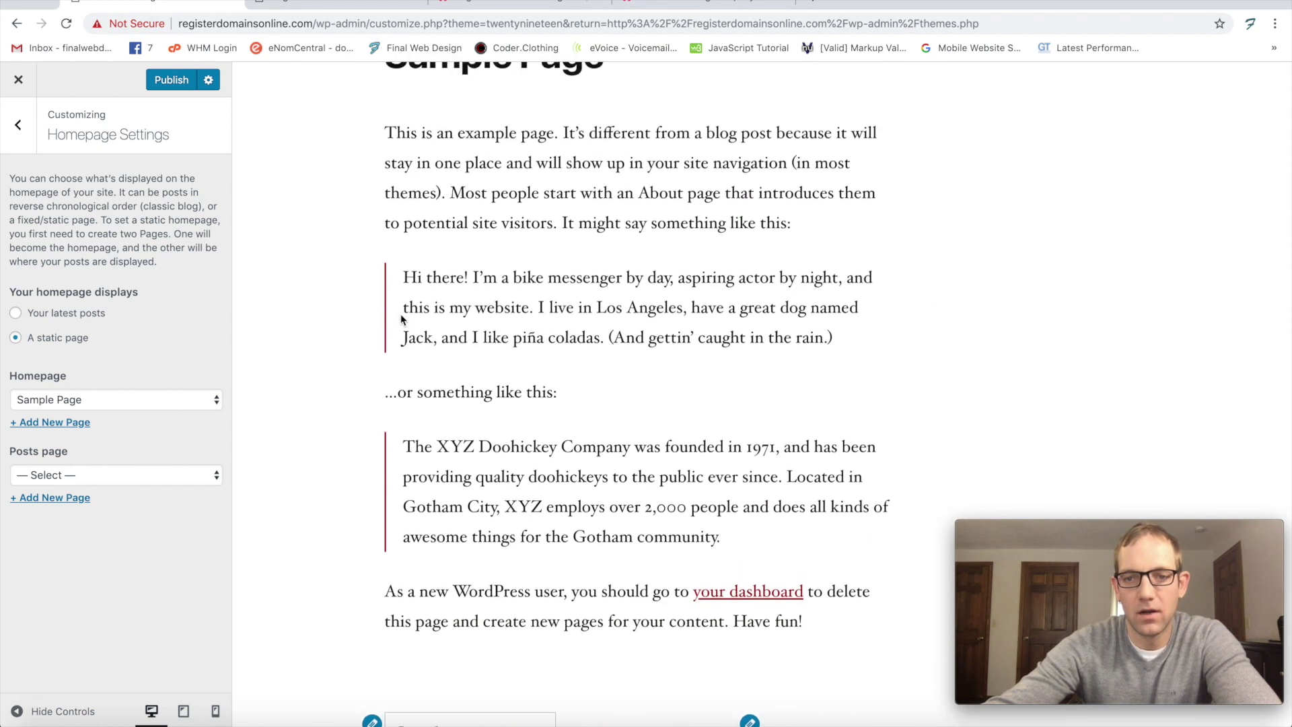
click(171, 84)
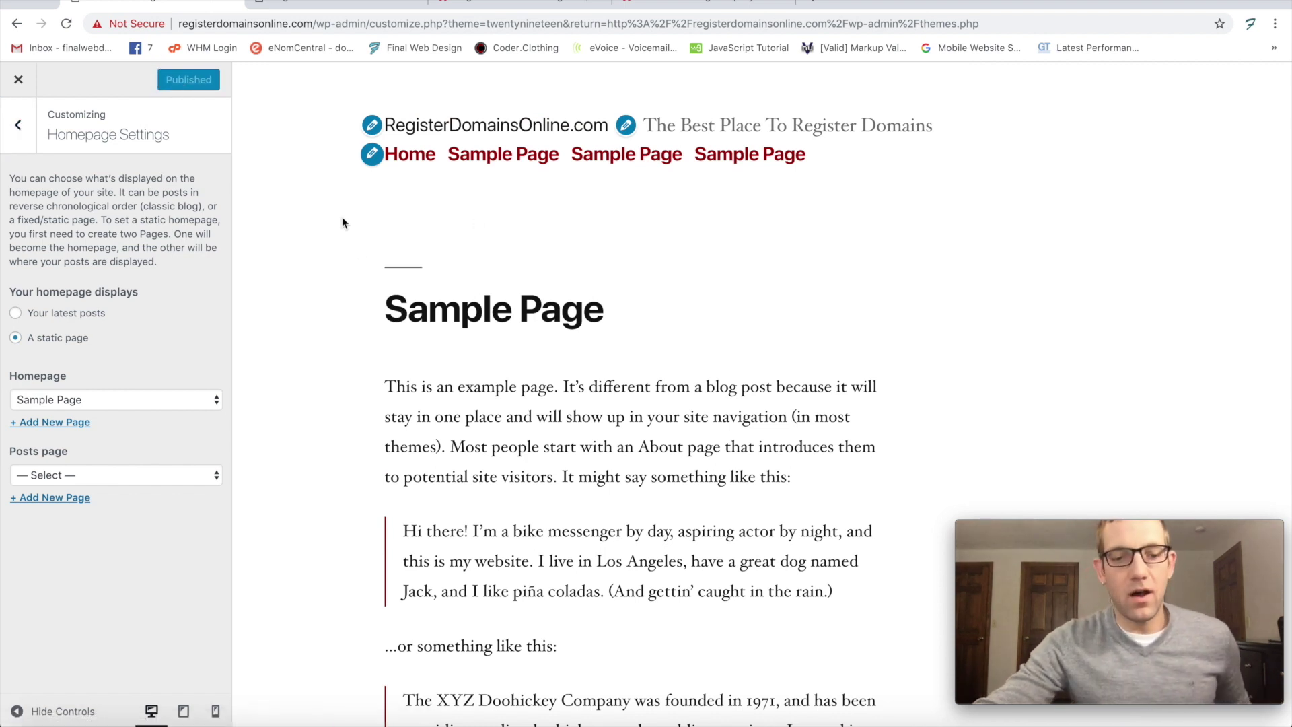
Step: Go back to the main Customizer sections and scroll the preview to check the Sample Page homepage
click(13, 128)
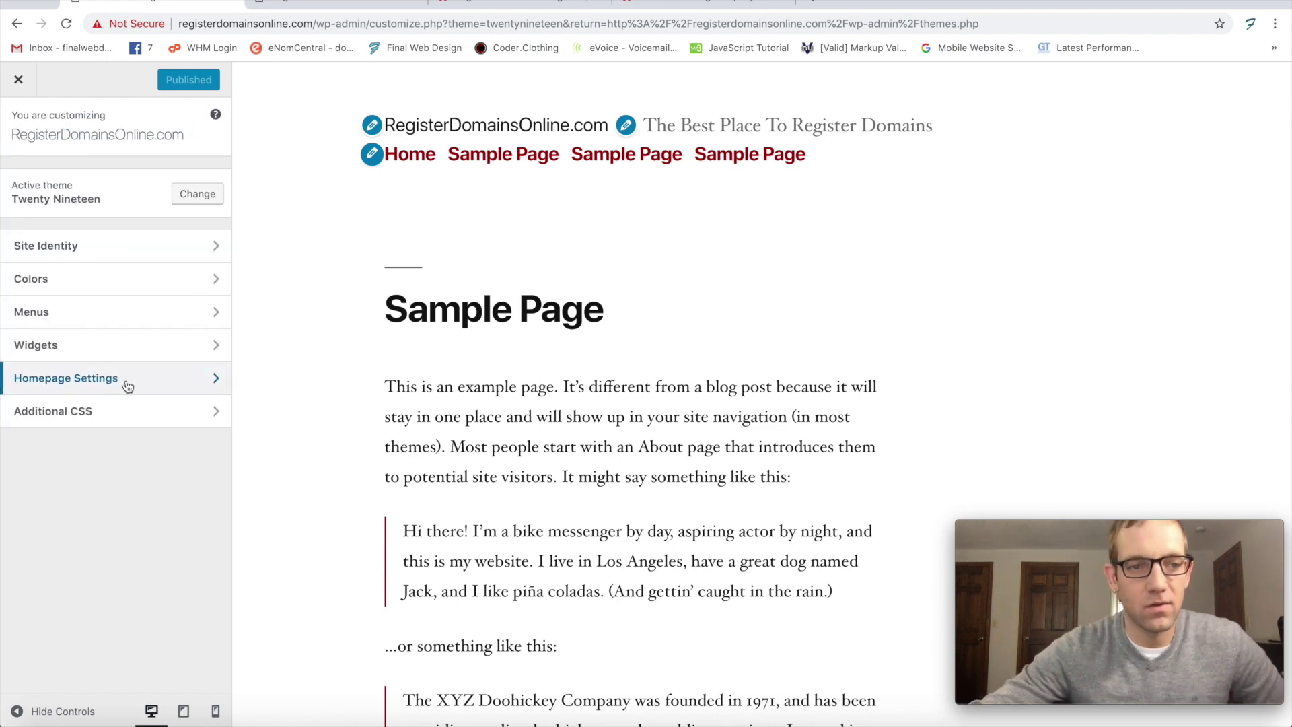
scroll(334, 441, down, 5)
scroll(325, 438, down, 5)
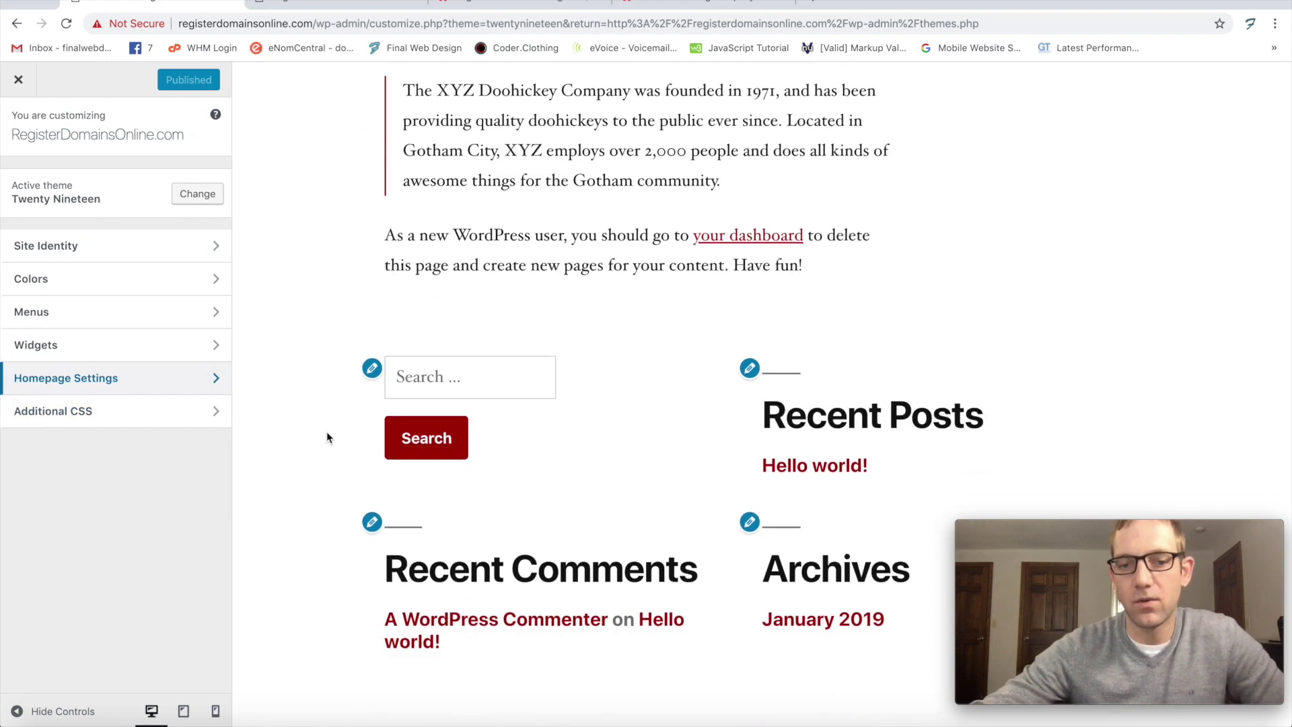
scroll(350, 439, up, 8)
scroll(352, 441, up, 3)
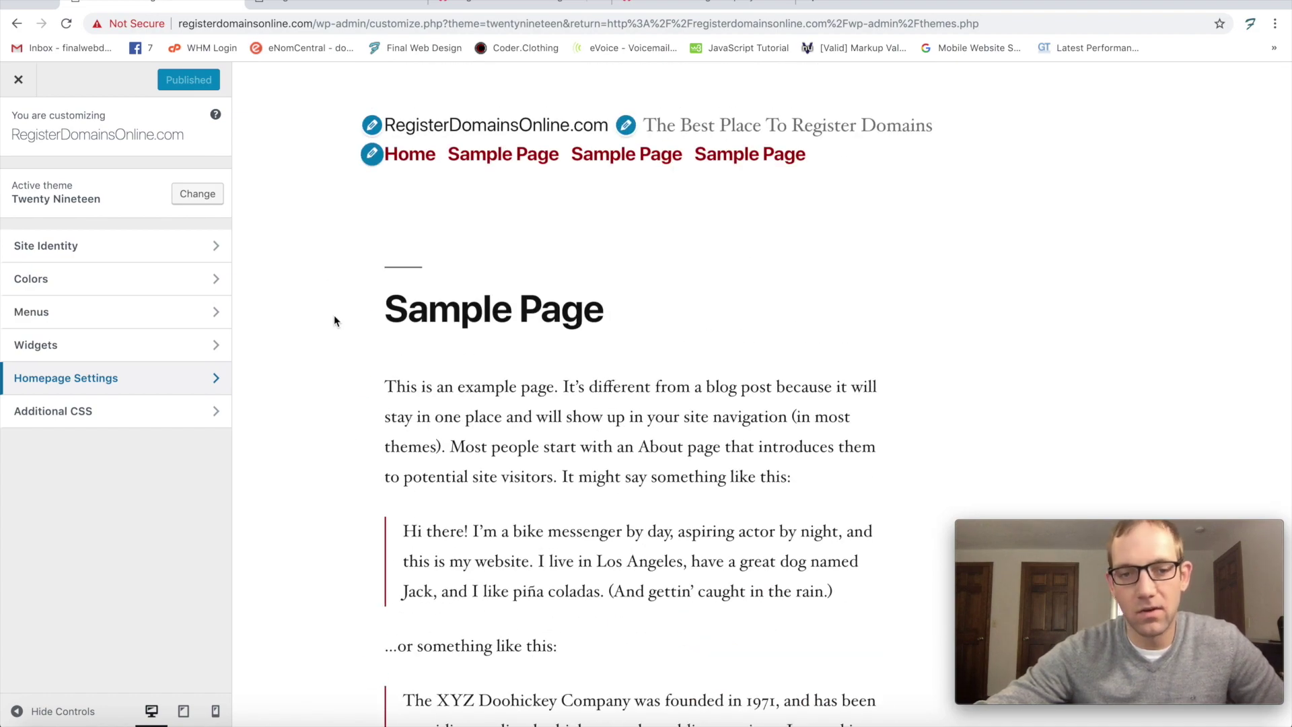